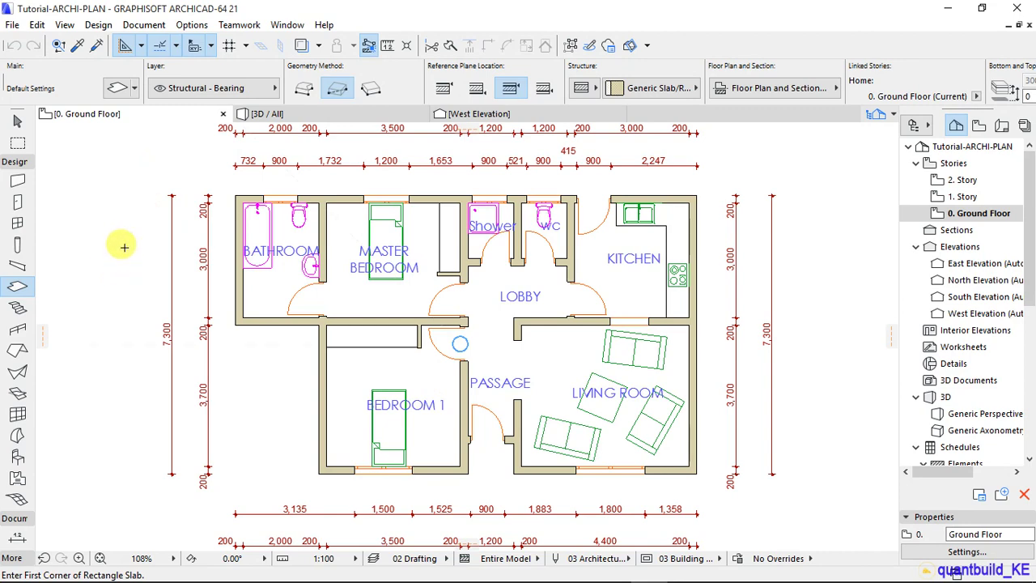
Step: Activate the Roof tool from Design Tools and set the polygon construction method
left_click(98, 25)
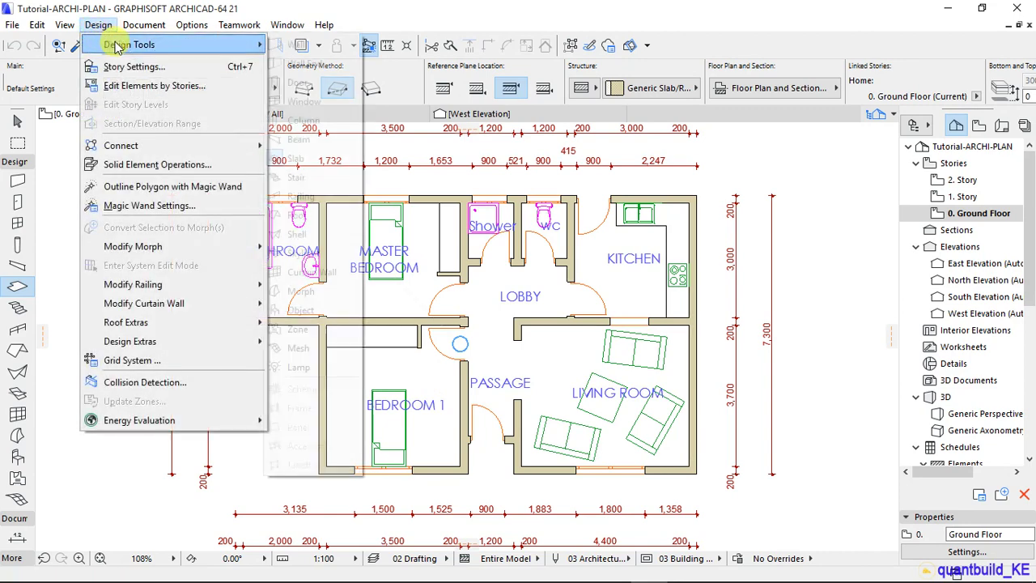
mouse_move(119, 48)
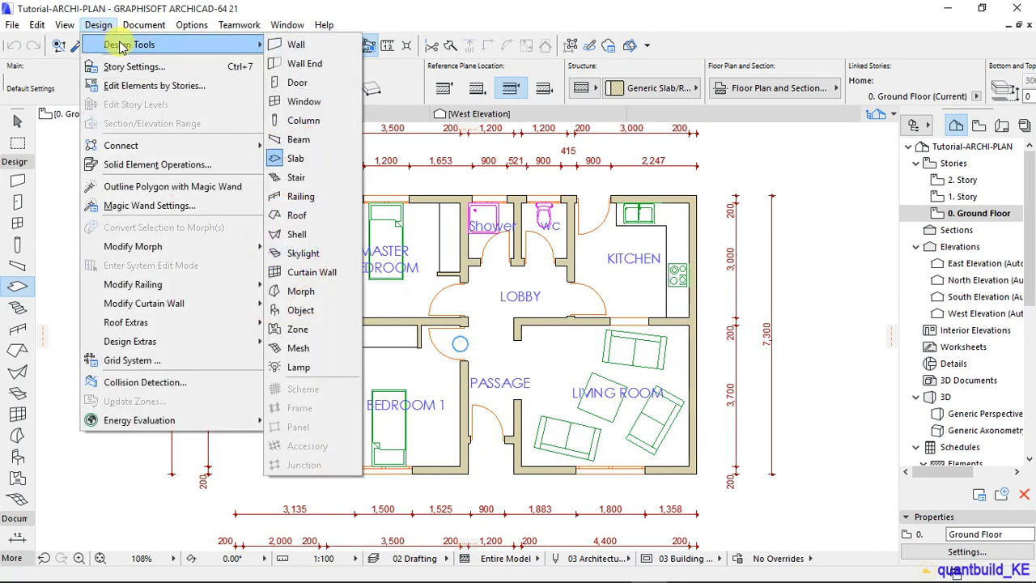
left_click(298, 216)
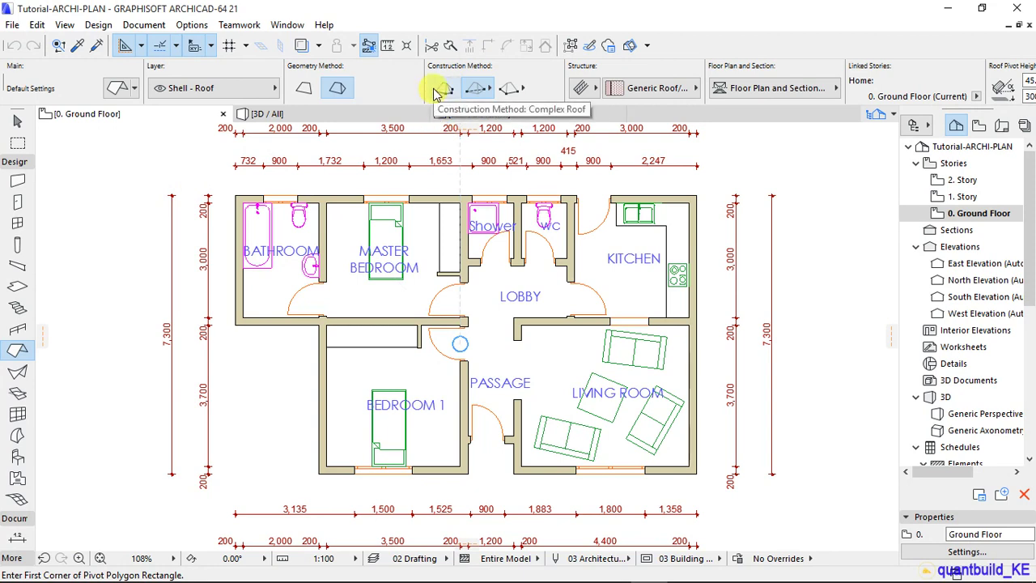
left_click(438, 89)
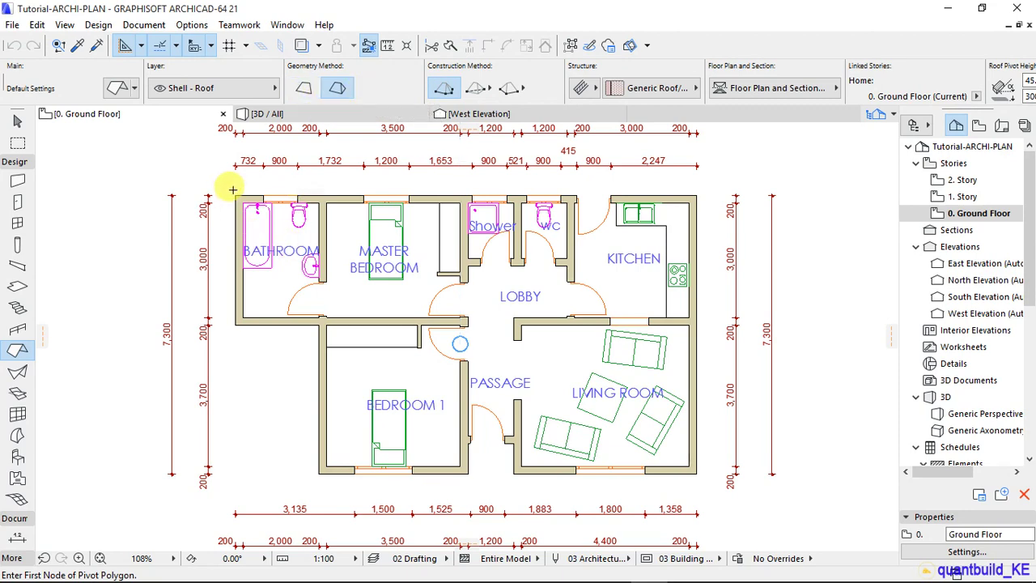
Step: Start the roof polygon at the top-left wall corner and trace around the kitchen and living room
scroll(233, 192, "up", 5)
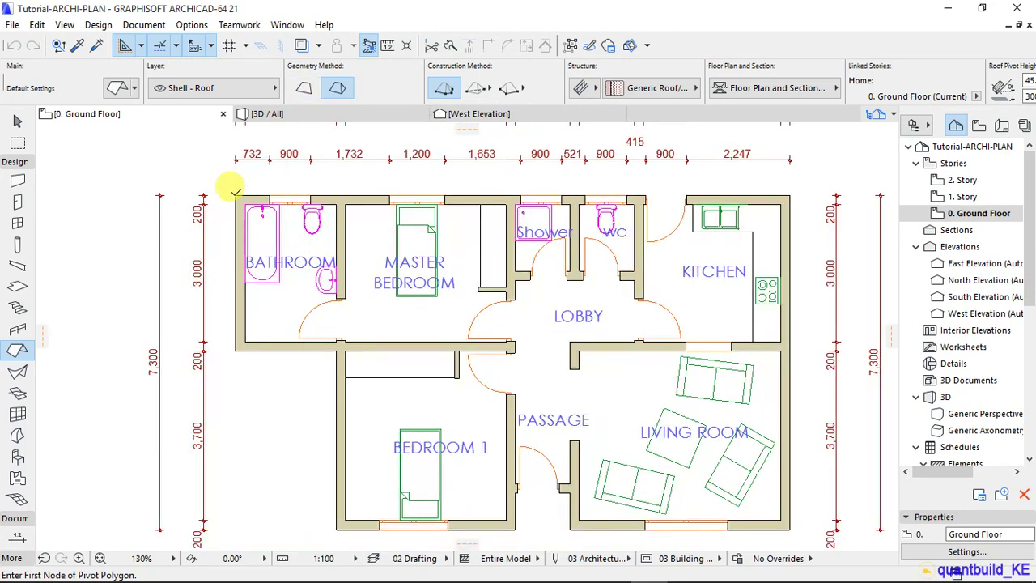
left_click(230, 194)
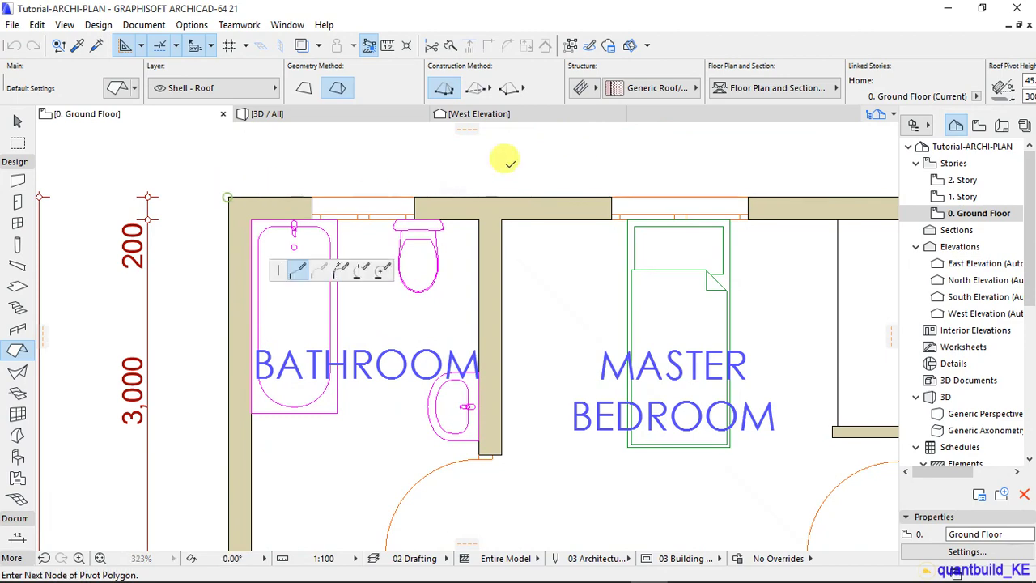
scroll(208, 204, "down", 6)
scroll(535, 202, "up", 6)
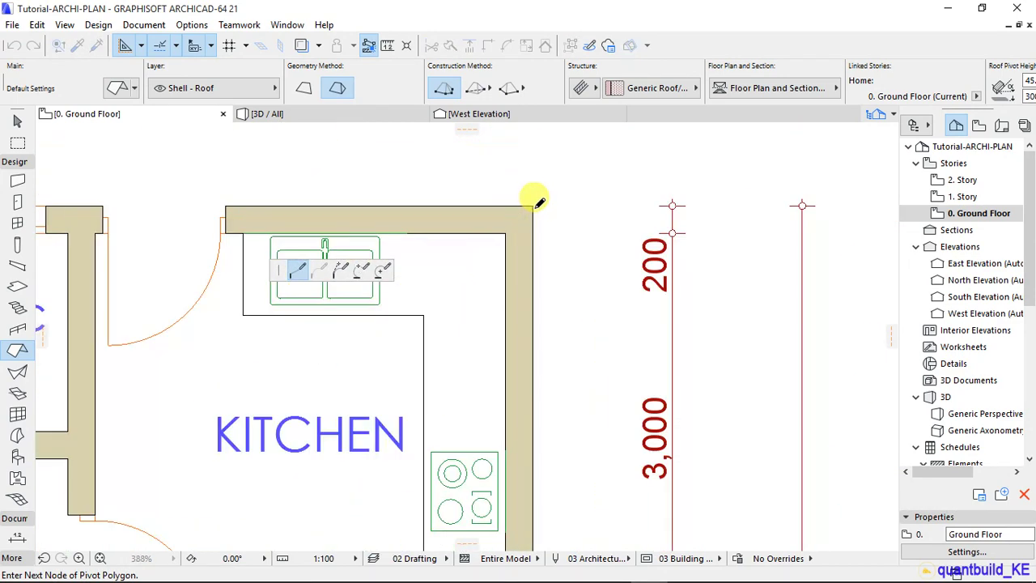
left_click(533, 204)
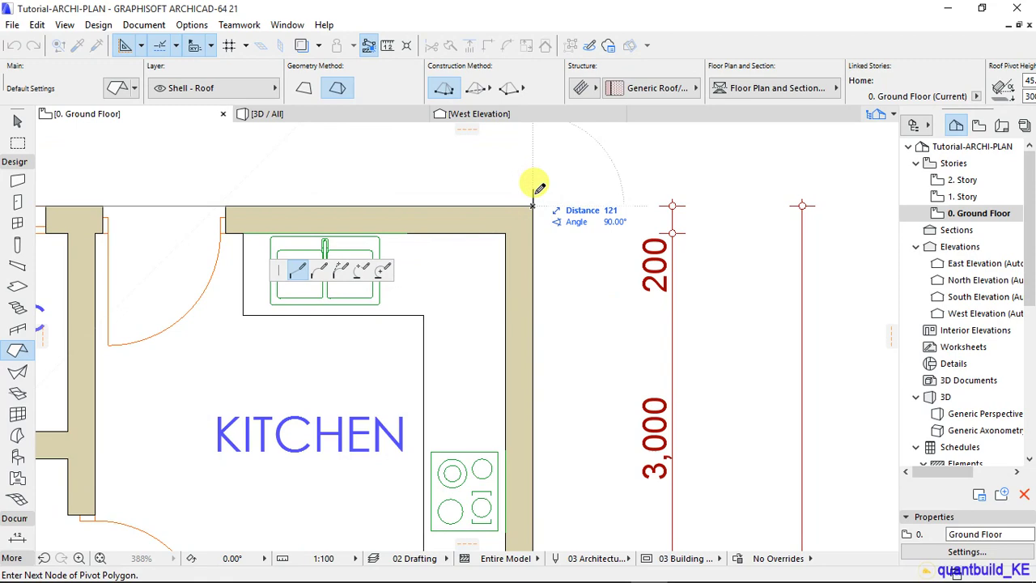
scroll(538, 185, "down", 5)
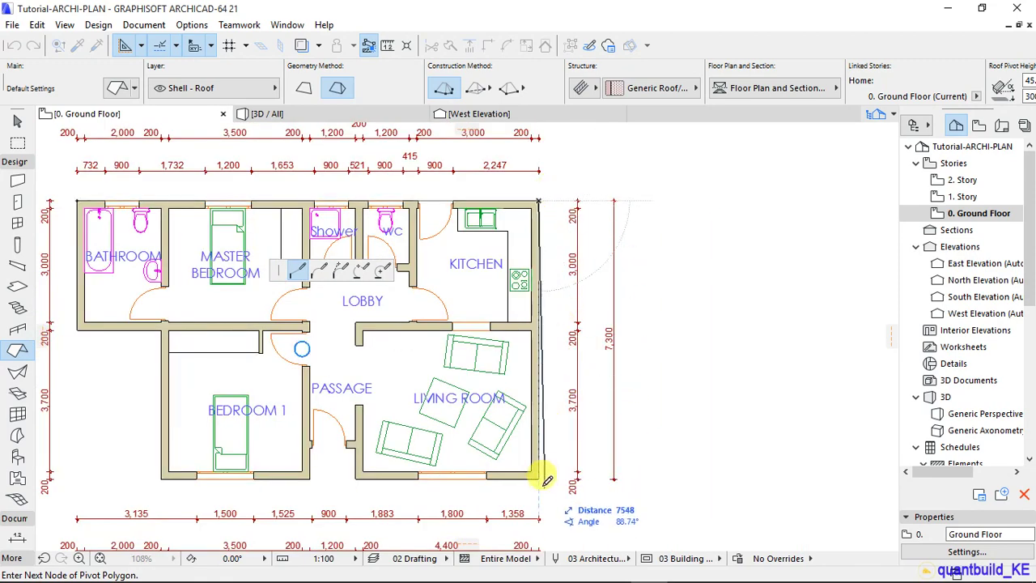
scroll(539, 478, "up", 5)
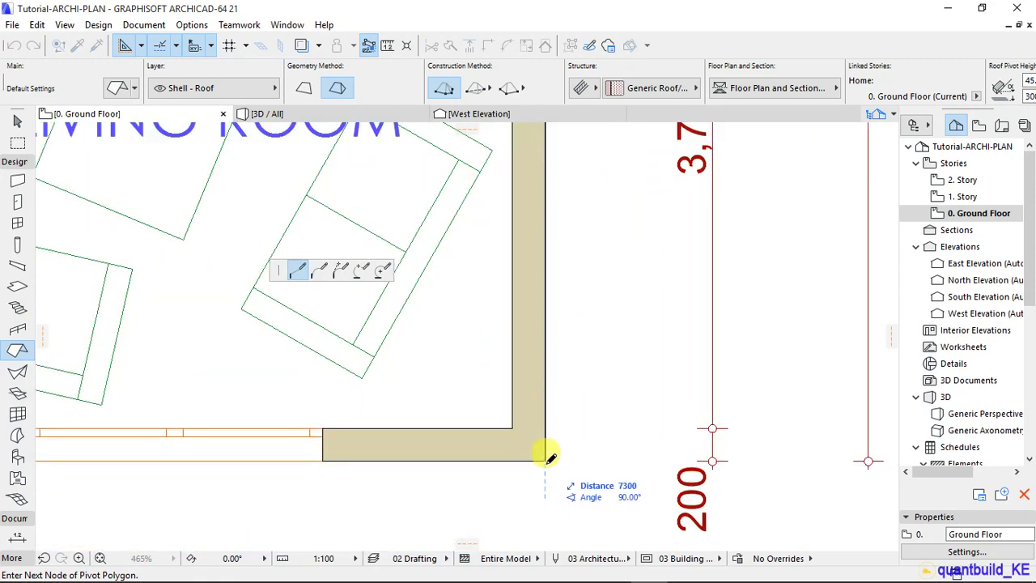
left_click(547, 457)
scroll(597, 394, "down", 5)
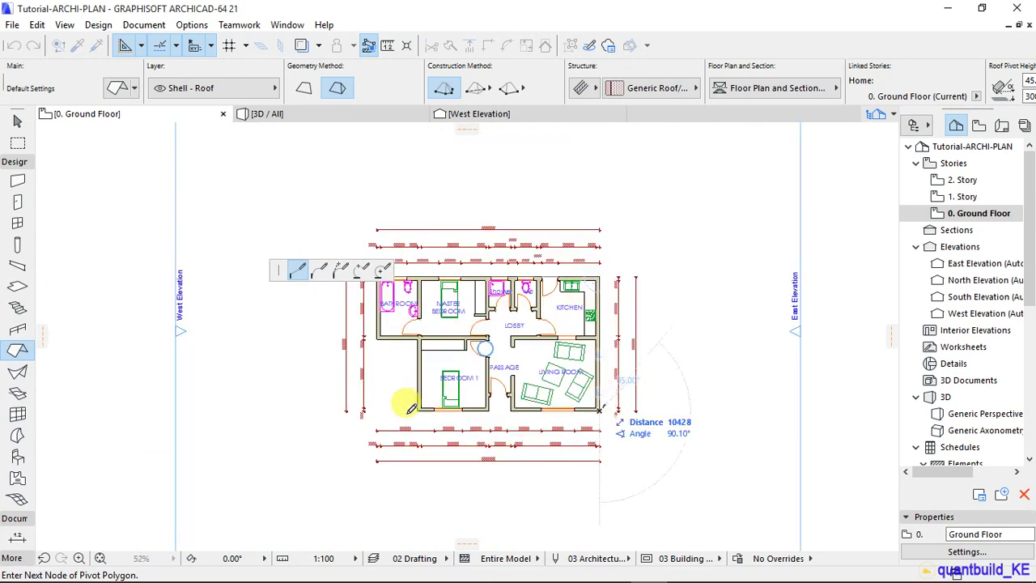
scroll(559, 401, "up", 10)
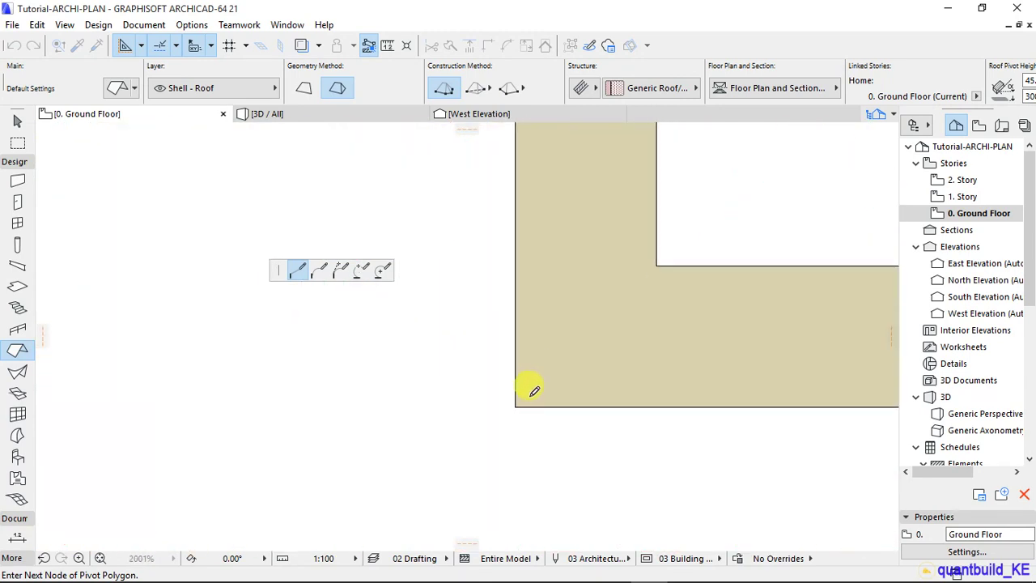
left_click(515, 404)
scroll(507, 449, "down", 4)
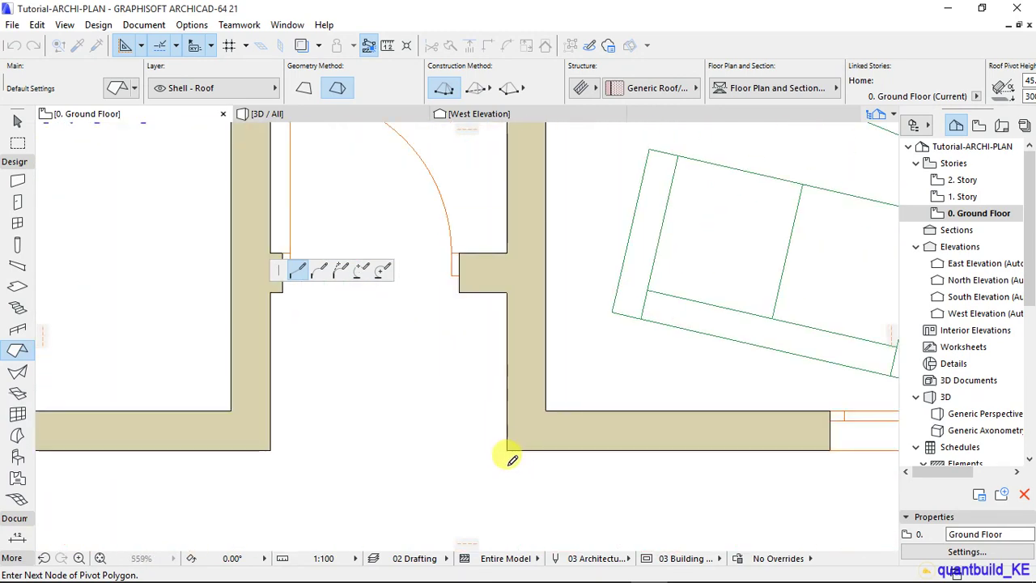
left_click(507, 293)
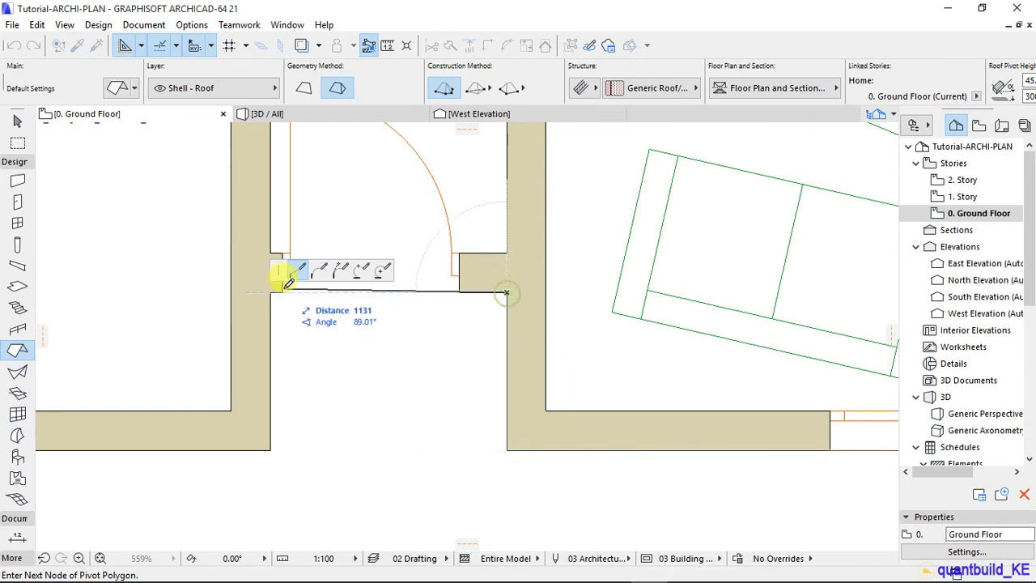
Step: Continue the outline around Bedroom 1 and the bathroom, closing it to create the roof
left_click(274, 290)
scroll(381, 446, "down", 3)
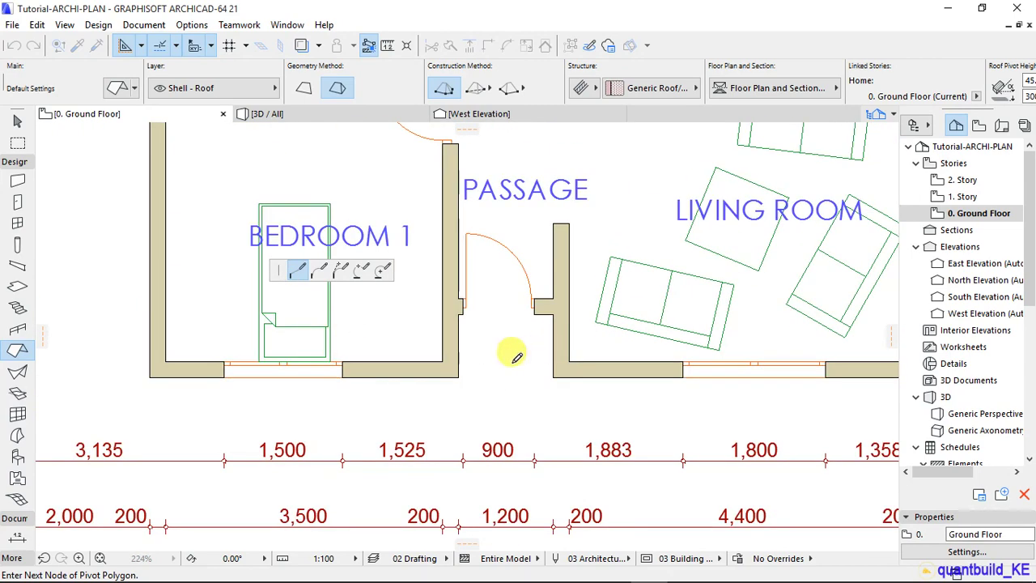
left_click(458, 378)
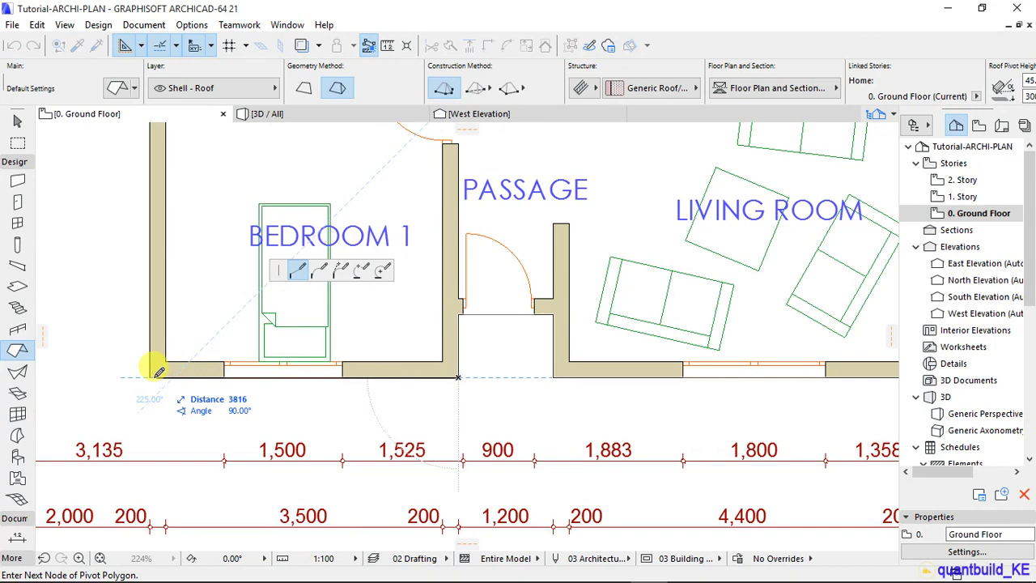
scroll(154, 372, "down", 5)
scroll(238, 383, "up", 5)
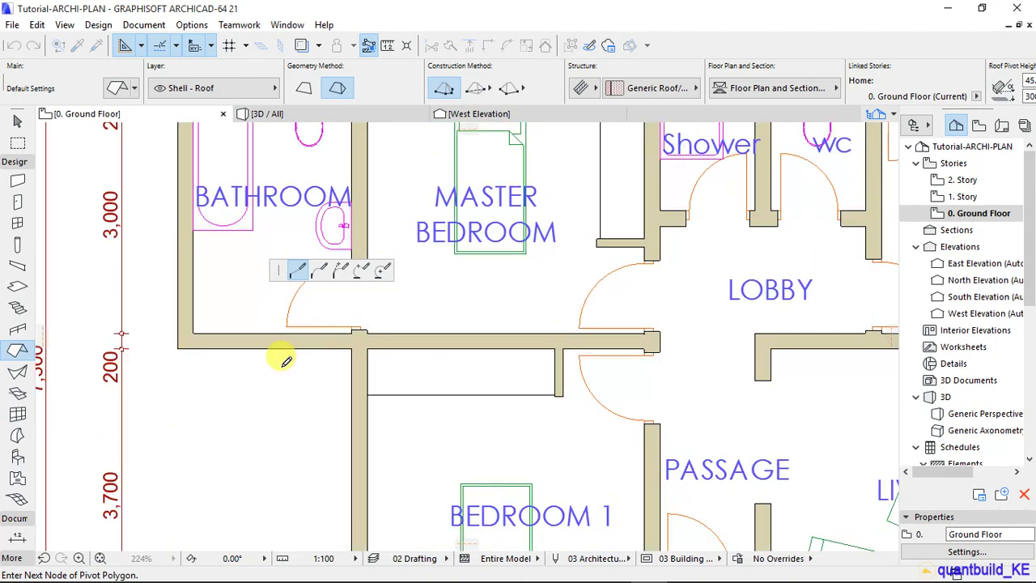
left_click(350, 350)
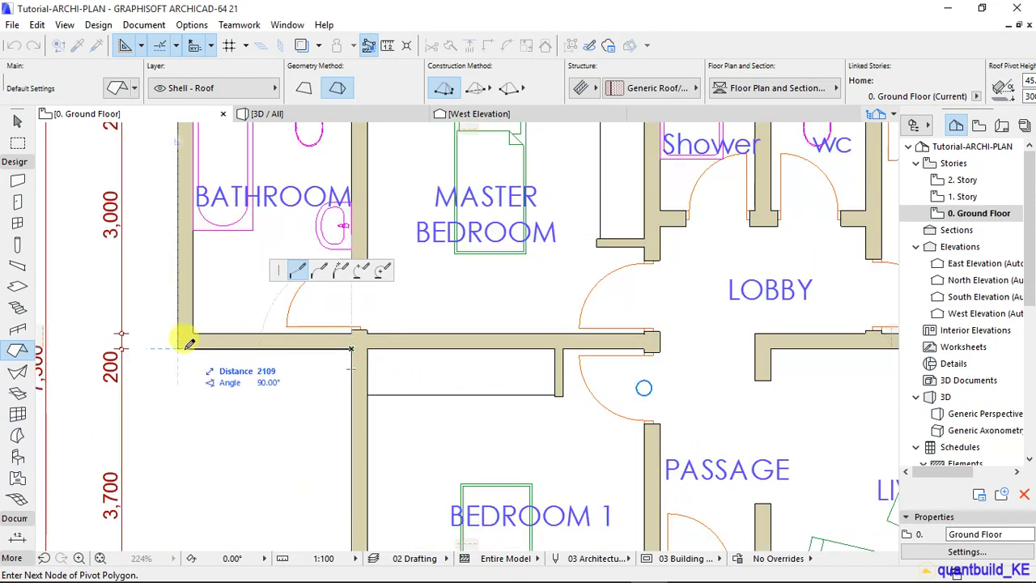
scroll(302, 462, "down", 5)
scroll(278, 412, "up", 5)
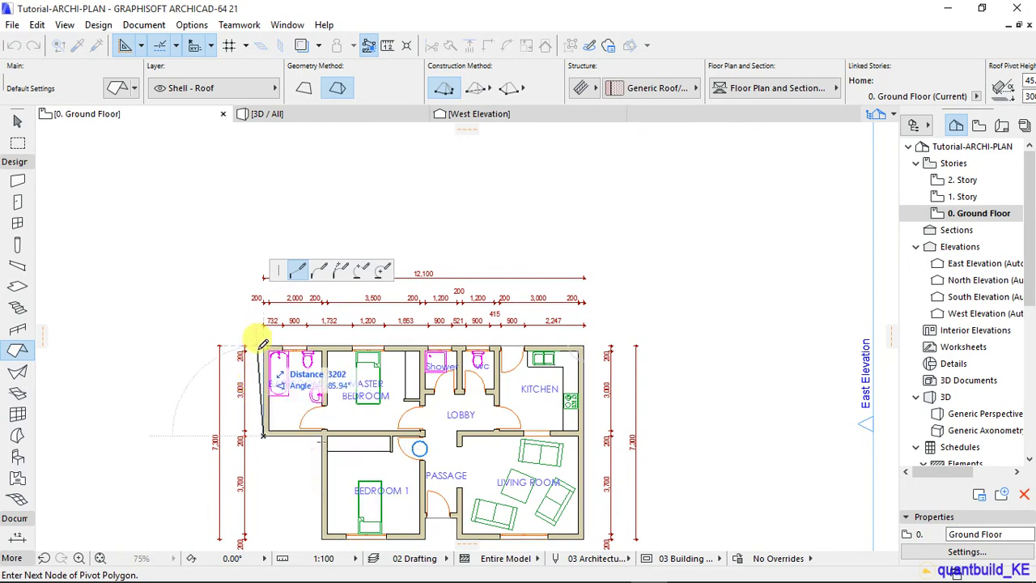
scroll(264, 350, "up", 3)
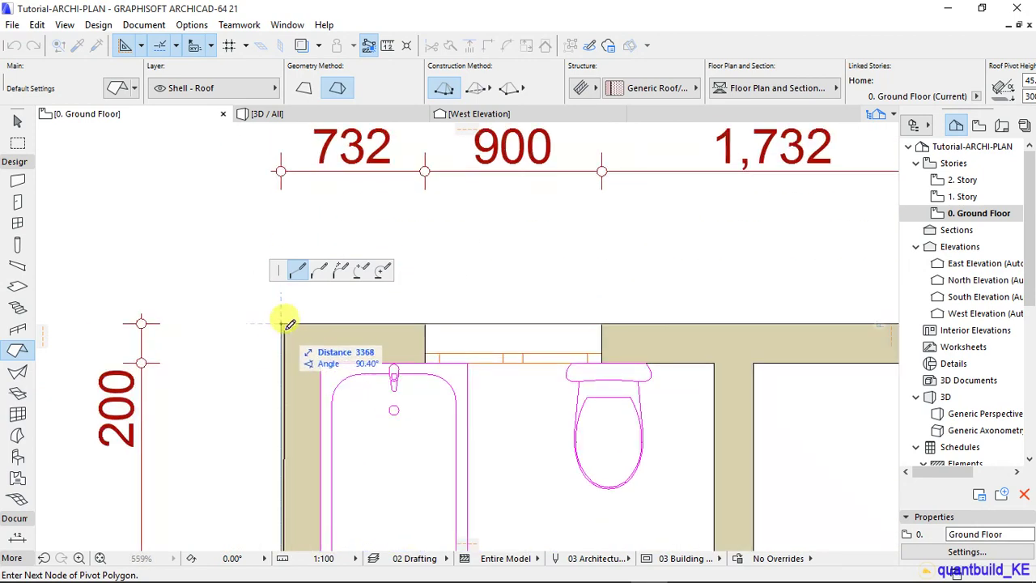
left_click(282, 322)
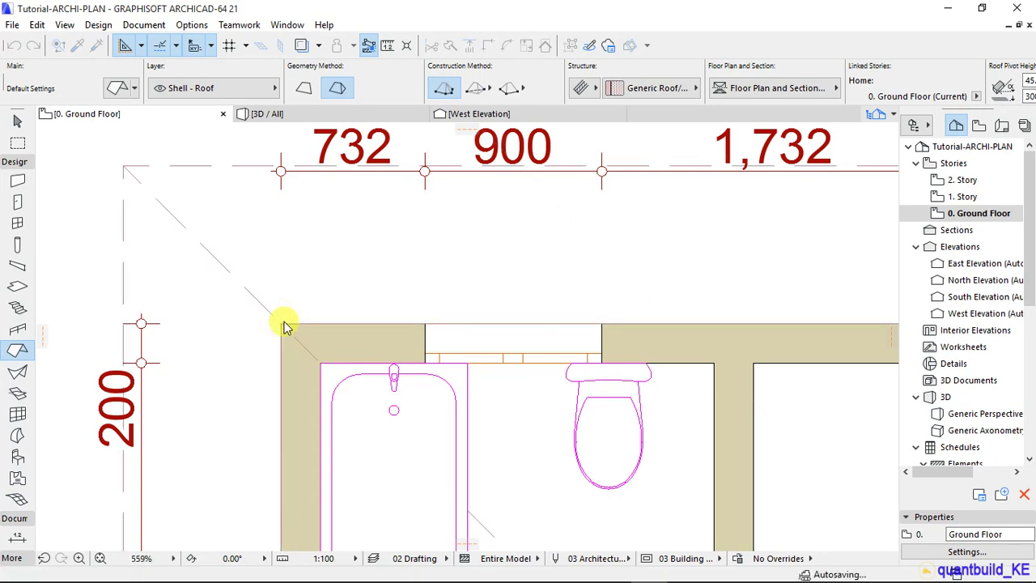
scroll(162, 220, "down", 4)
scroll(410, 256, "down", 2)
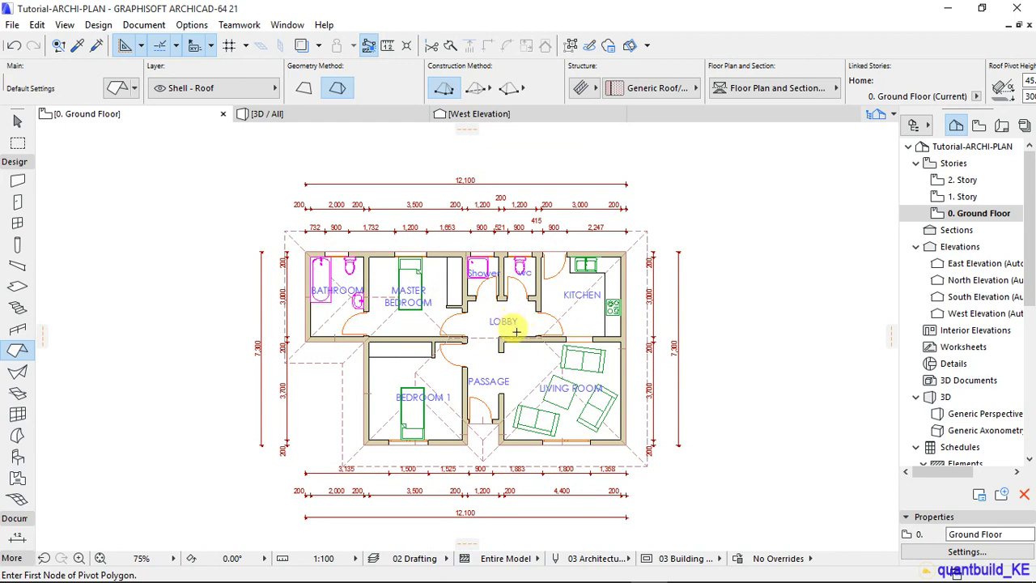
scroll(516, 331, "up", 1)
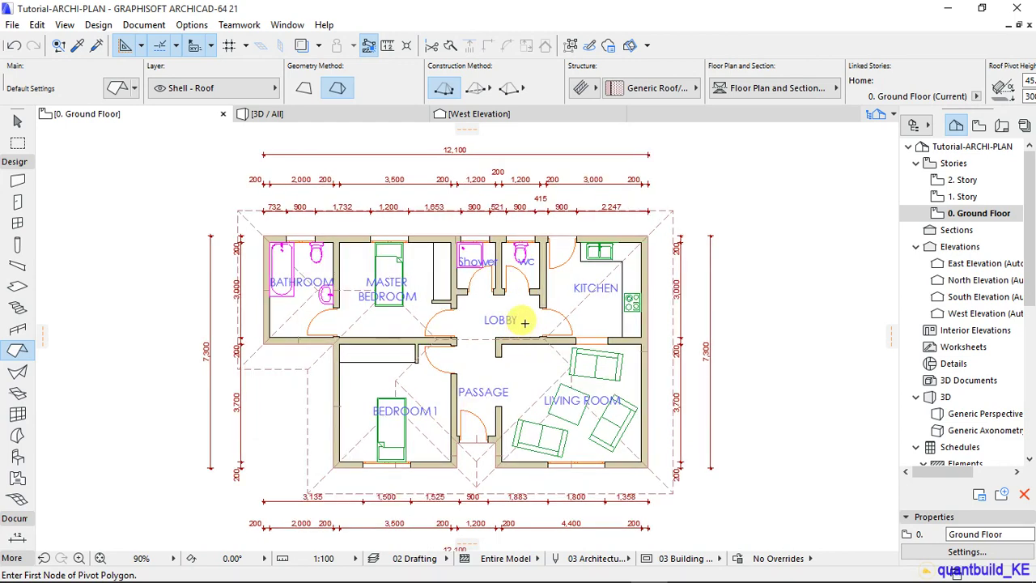
scroll(525, 322, "up", 2)
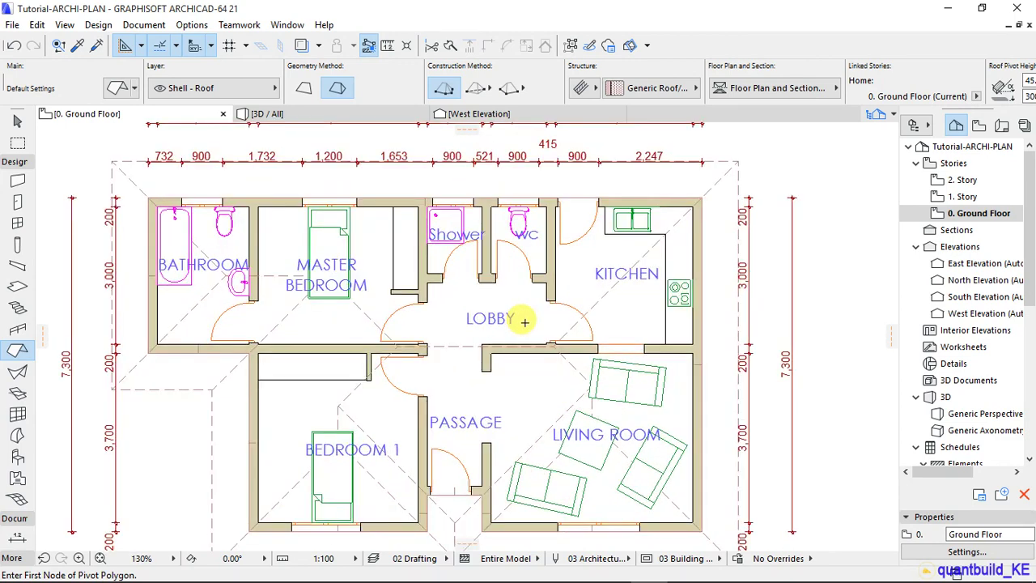
Step: Inspect the new hip roof in 3D from several low and elevated angles
left_click(296, 122)
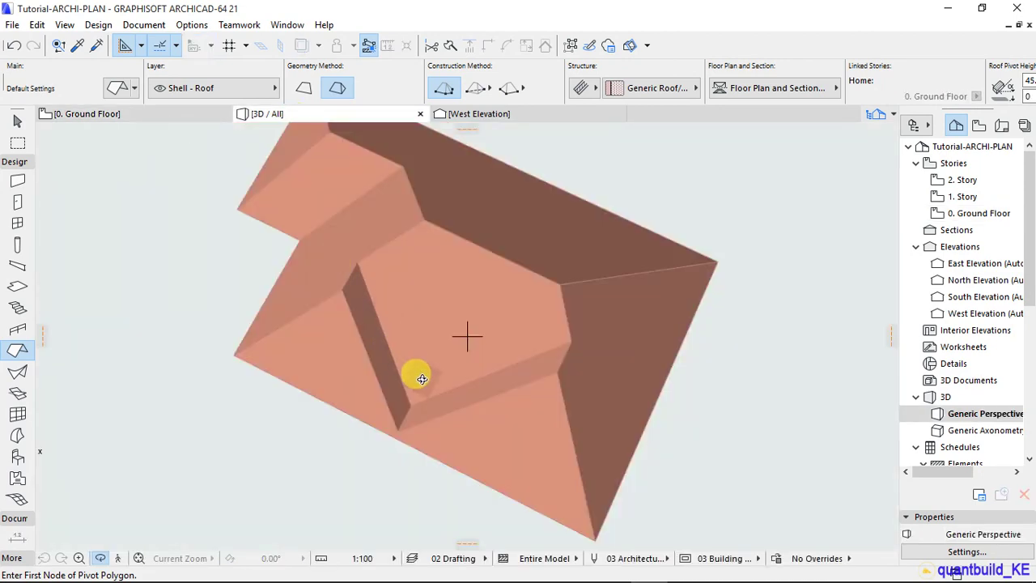
middle_click_drag(394, 382, 526, 236, "shift")
scroll(526, 236, "down", 2)
middle_click_drag(456, 393, 440, 417)
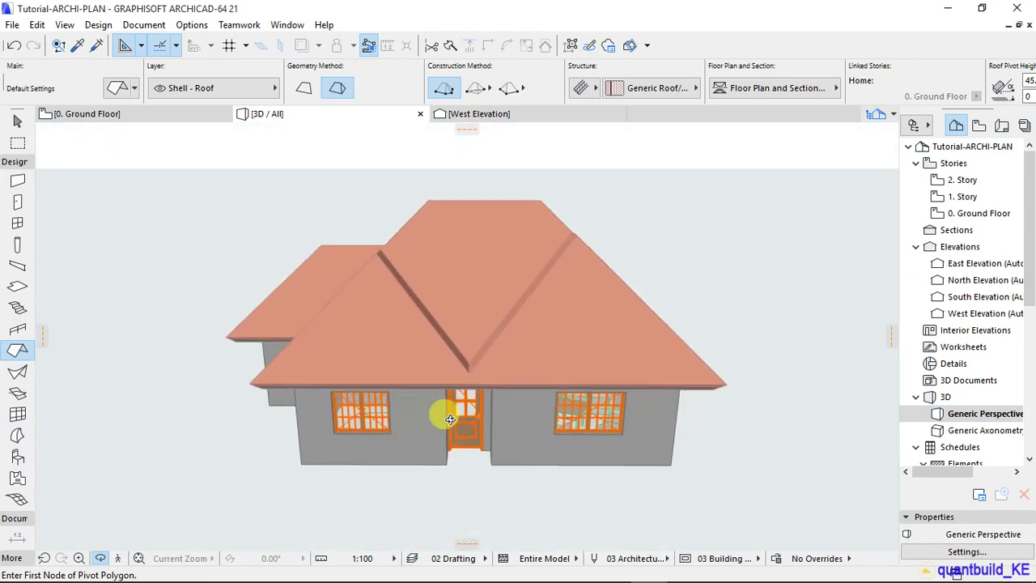
middle_click_drag(315, 431, 343, 410, "shift")
middle_click_drag(673, 340, 411, 359, "shift")
scroll(322, 356, "down", 2)
middle_click_drag(321, 356, 462, 440, "shift")
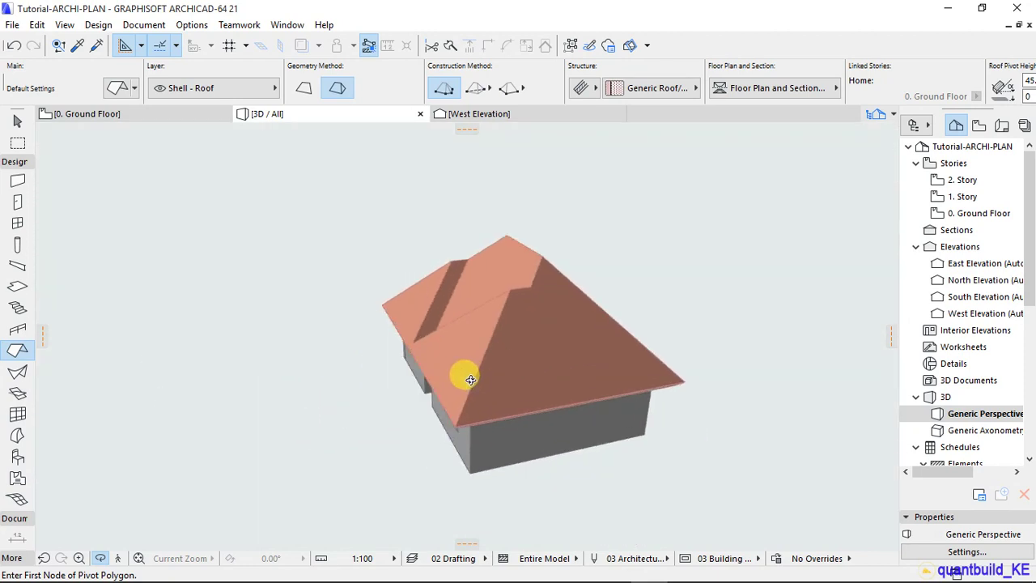
middle_click_drag(553, 338, 662, 296, "shift")
Step: Go back to the ground floor plan and select the roof
middle_click_drag(319, 370, 471, 366, "shift")
left_click(162, 116)
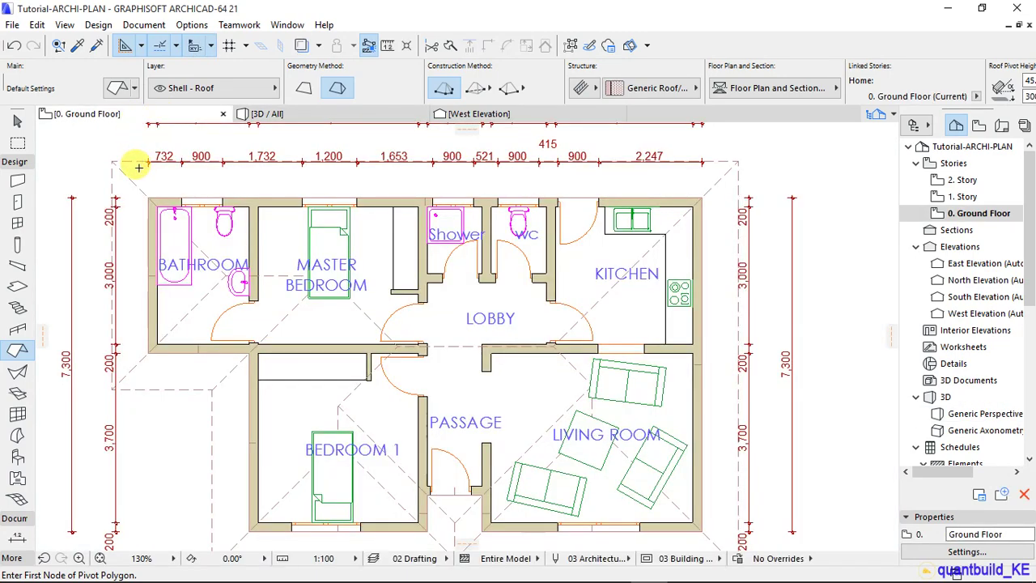
left_click(111, 162, "shift")
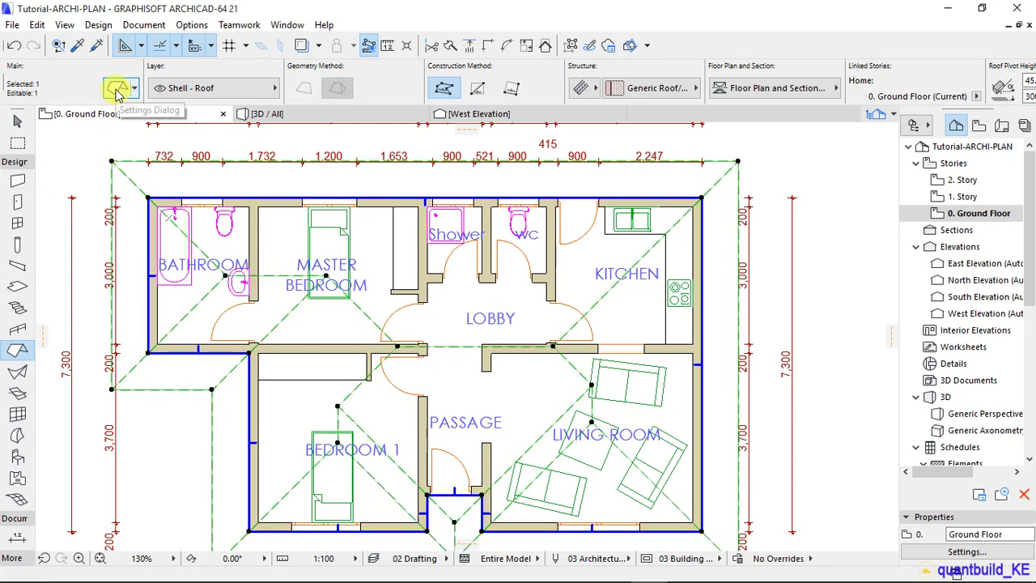
Step: Give the roof a Timber - Roof structure, 150 thick, 22.5° pitch and 600 eaves overhang
left_click(116, 89)
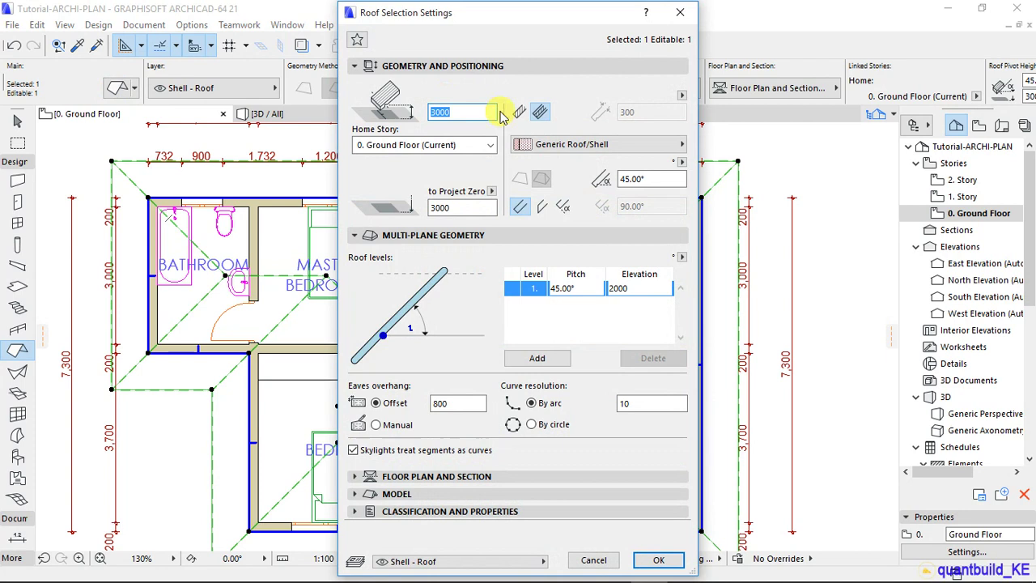
left_click(519, 114)
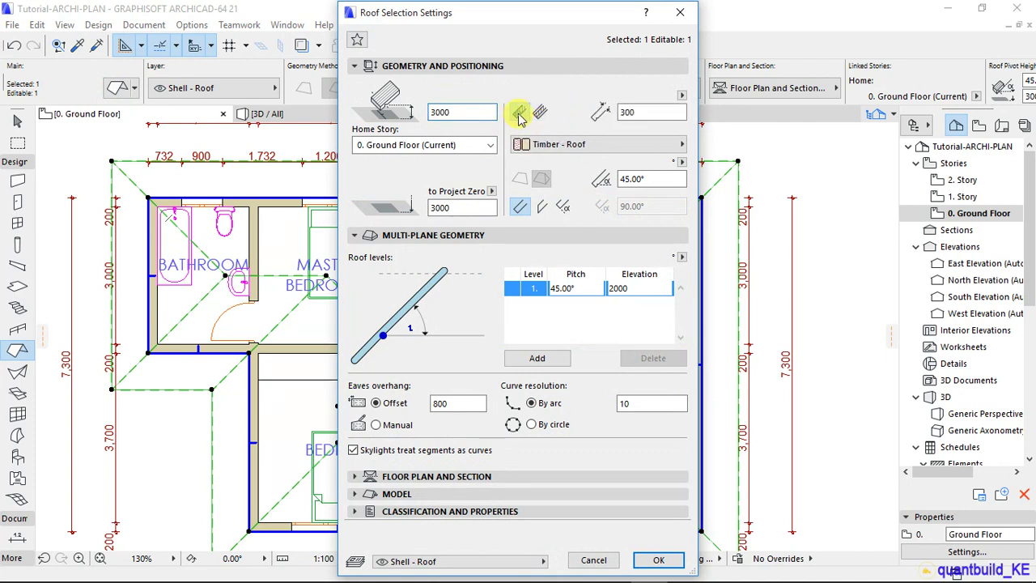
left_click(650, 112)
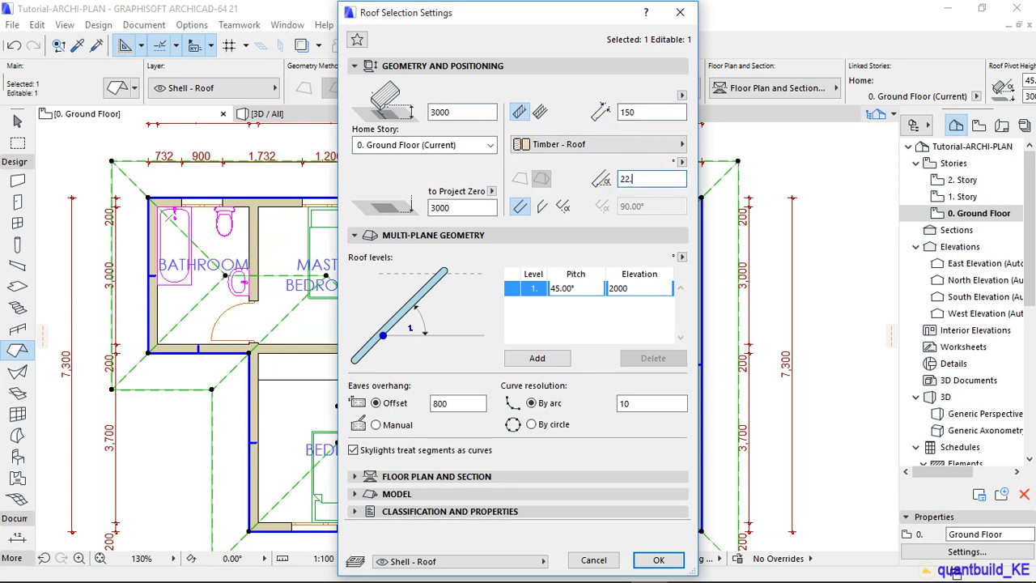
left_click(614, 179)
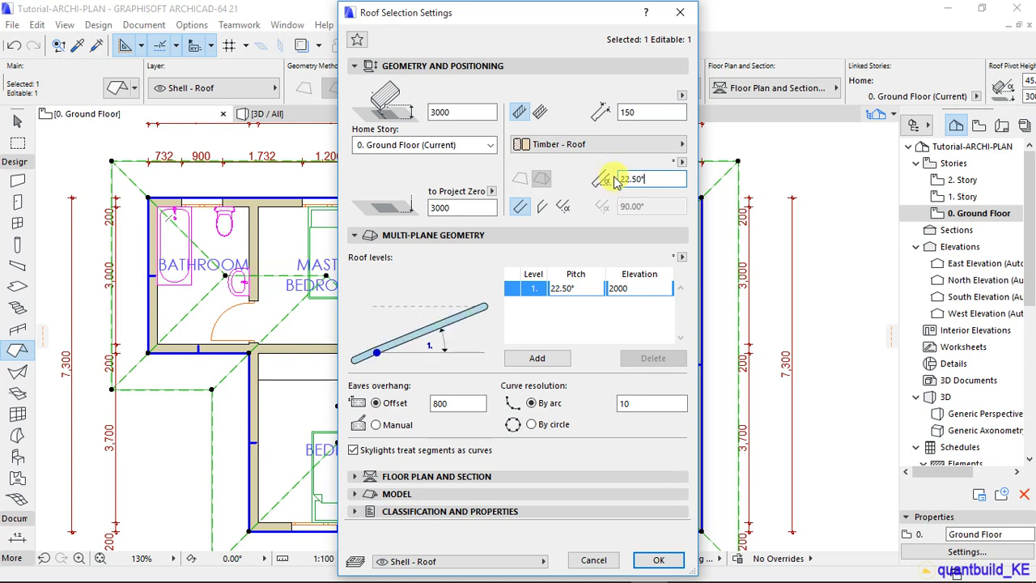
double_click(438, 404)
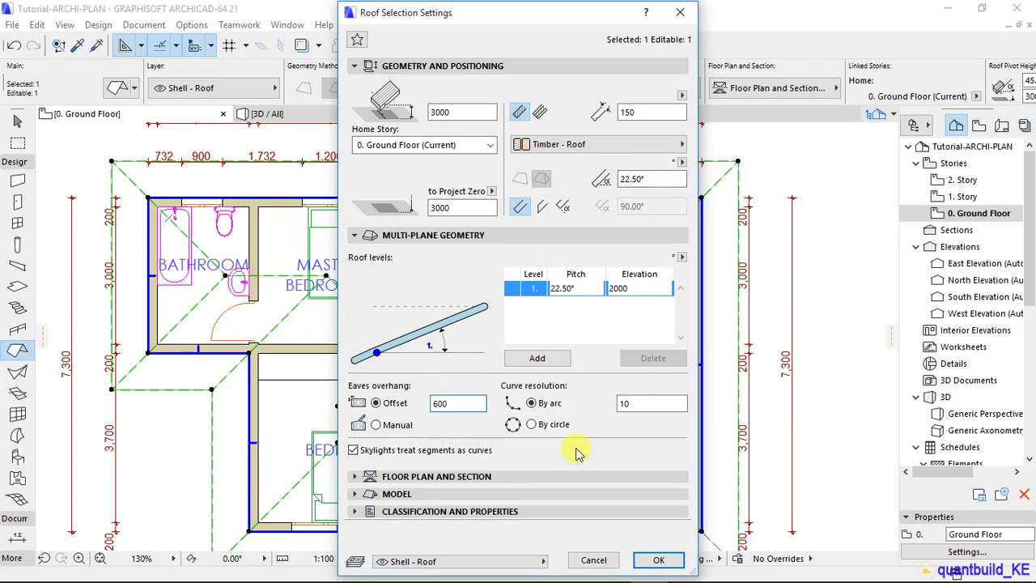
left_click(657, 559)
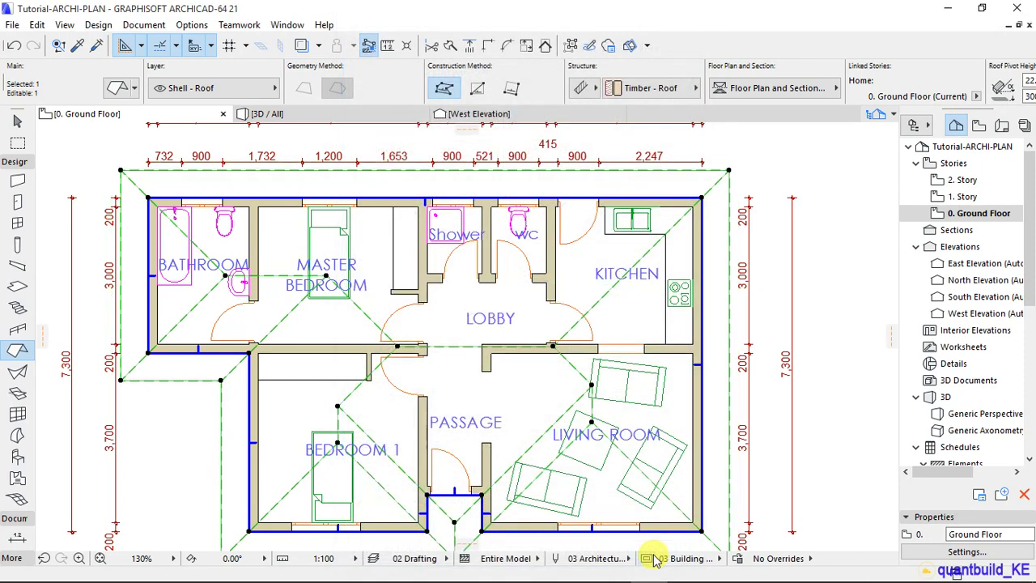
scroll(527, 409, "down", 3)
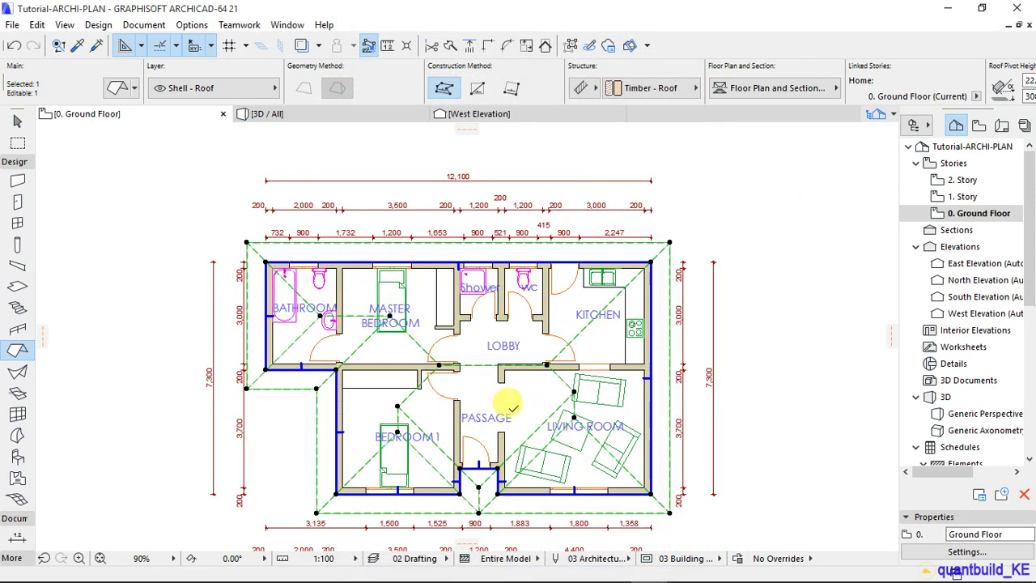
scroll(499, 418, "up", 2)
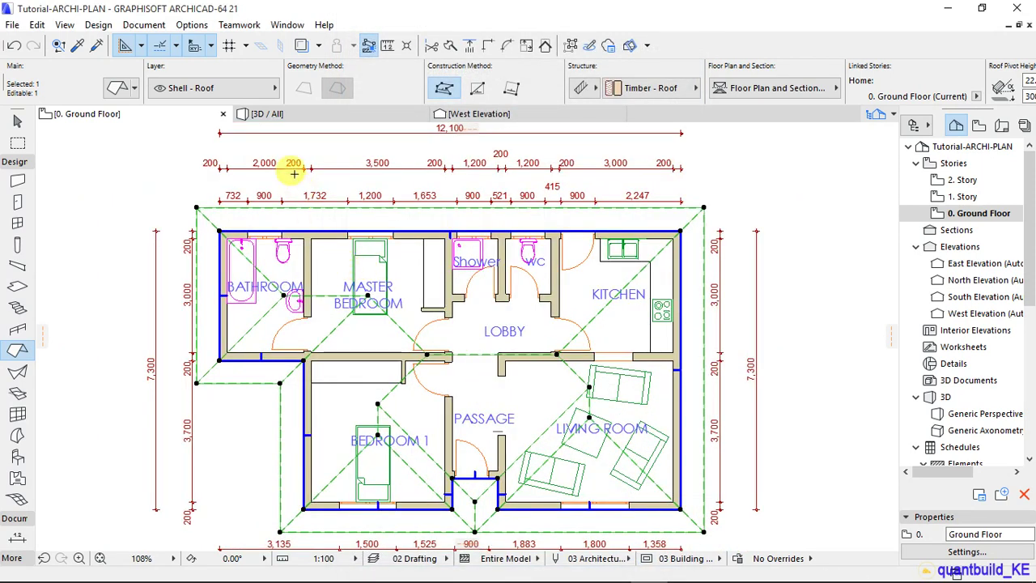
Step: Orbit the 3D model to inspect the shallower timber hip roof from several angles
left_click(293, 117)
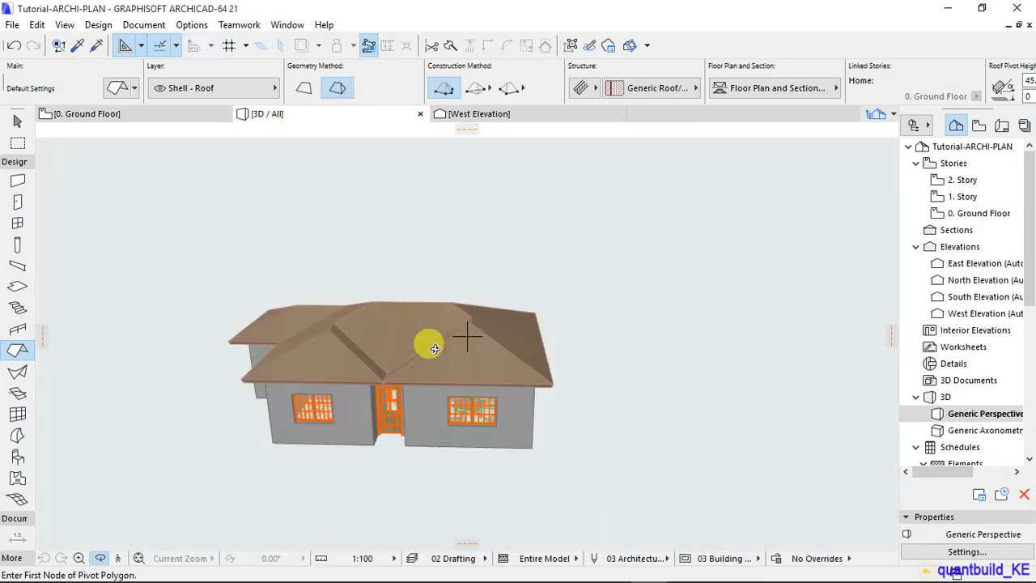
middle_click_drag(315, 341, 590, 400, "shift")
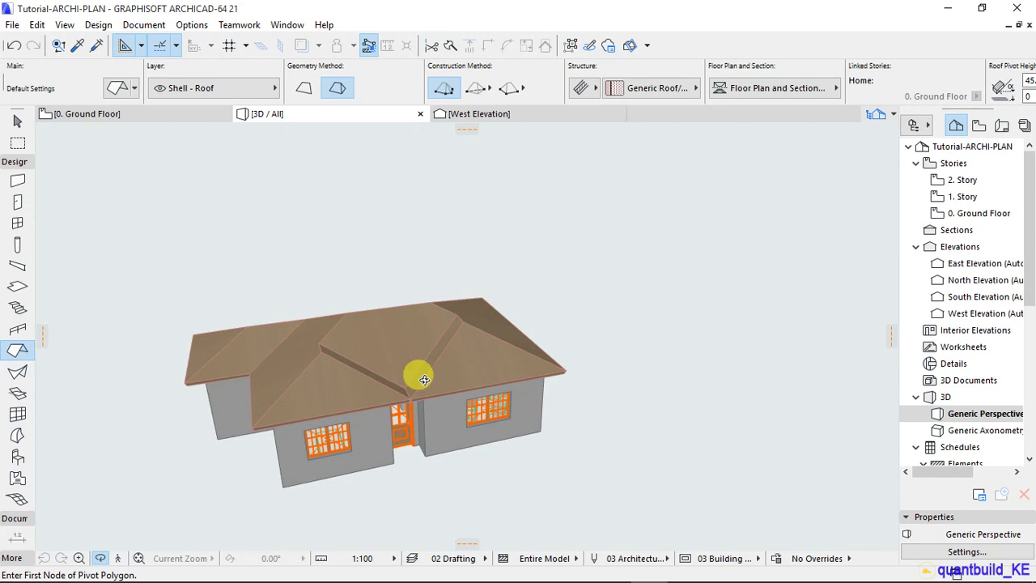
middle_click_drag(419, 439, 208, 412, "shift")
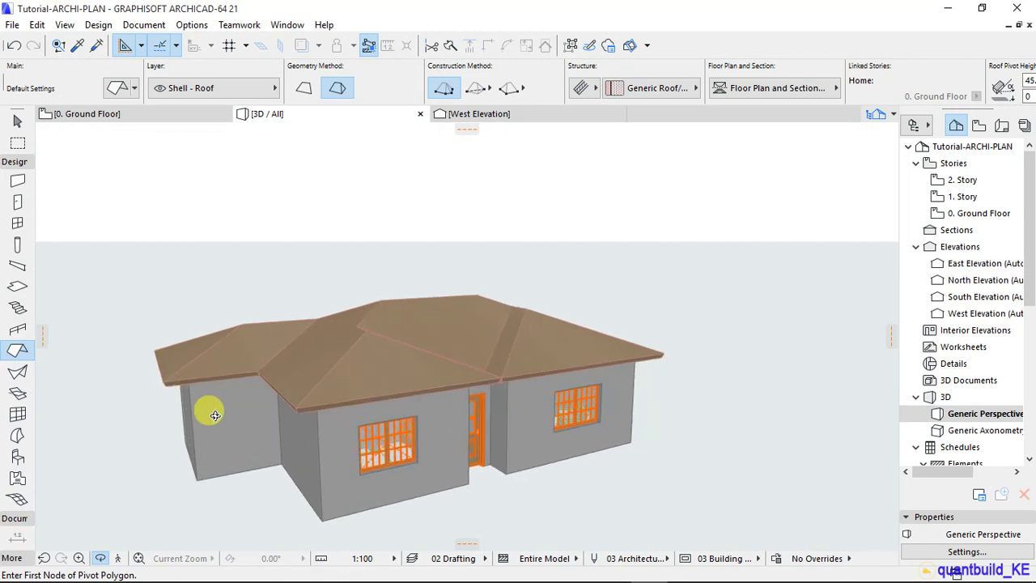
middle_click_drag(381, 363, 276, 396, "shift")
middle_click_drag(497, 365, 312, 407, "shift")
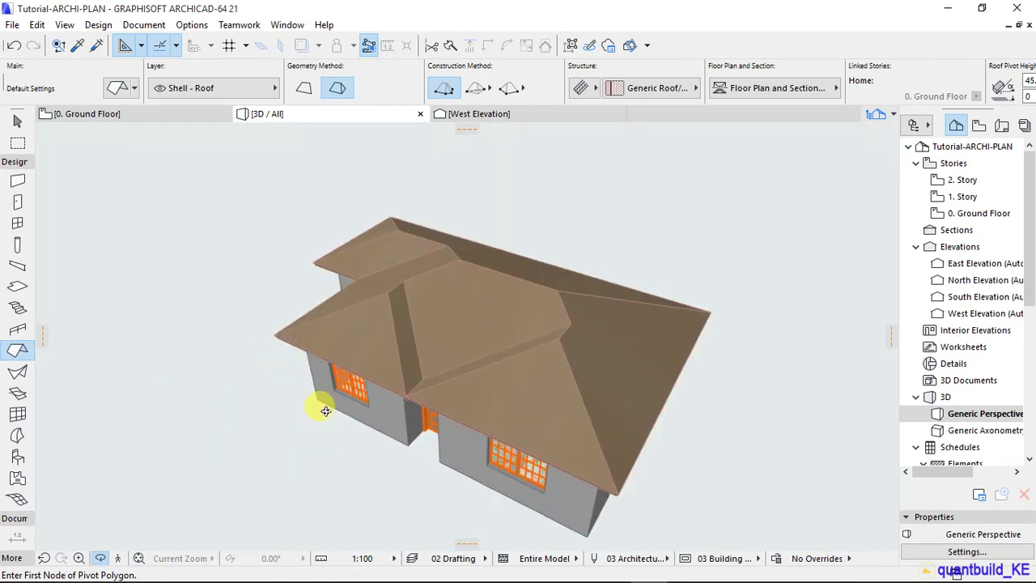
scroll(331, 350, "up", 3)
scroll(331, 353, "down", 1)
scroll(242, 328, "down", 2)
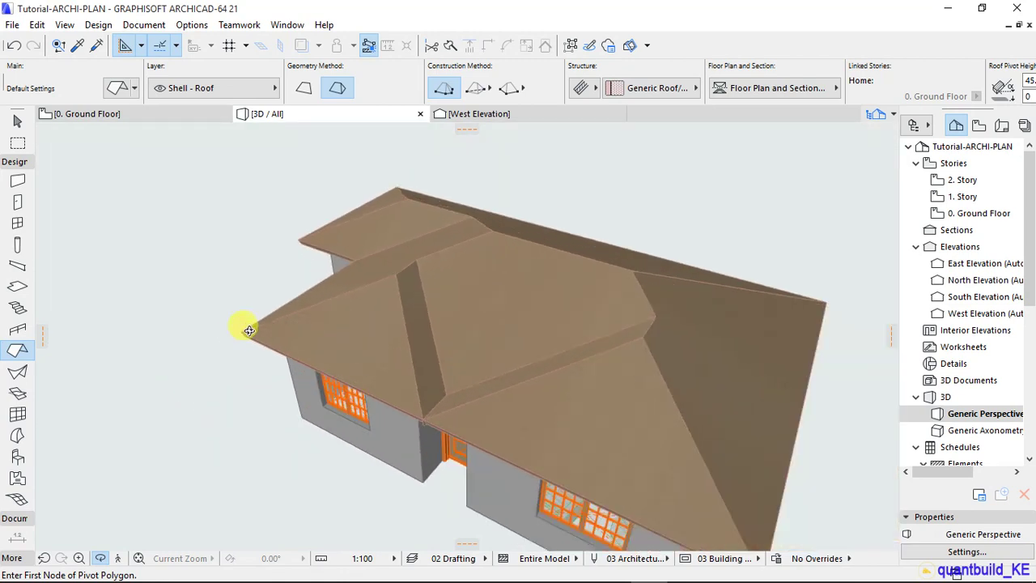
middle_click_drag(575, 481, 395, 361, "shift")
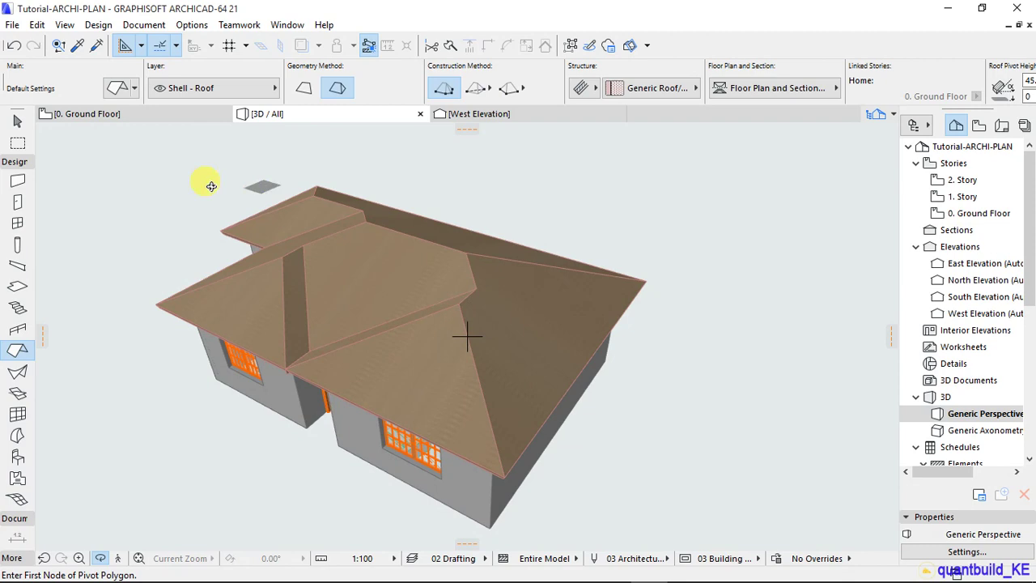
Step: Return to the ground floor plan with nothing selected
left_click(124, 116)
left_click(276, 189)
scroll(294, 209, "down", 3)
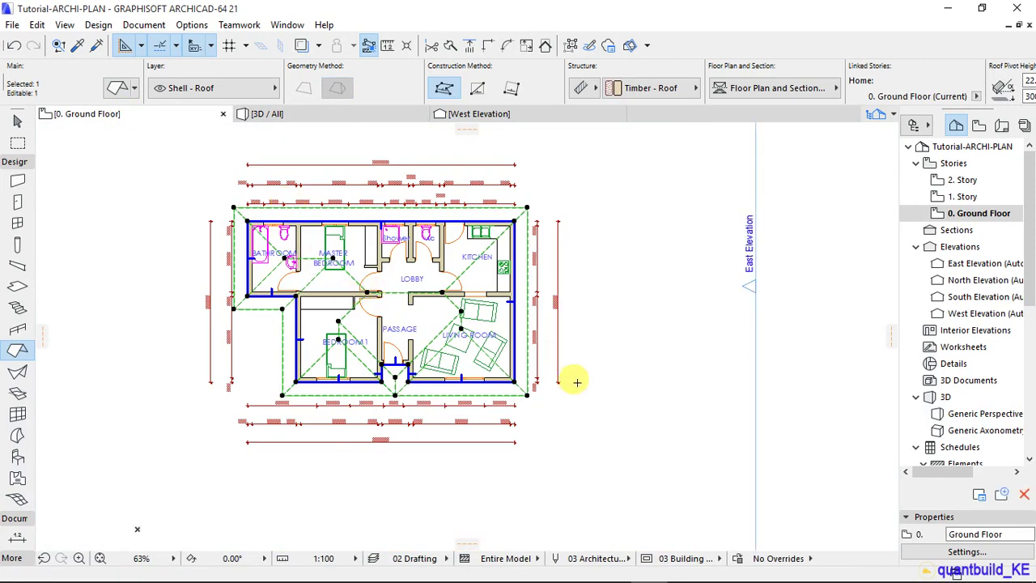
key("Escape")
scroll(393, 371, "up", 3)
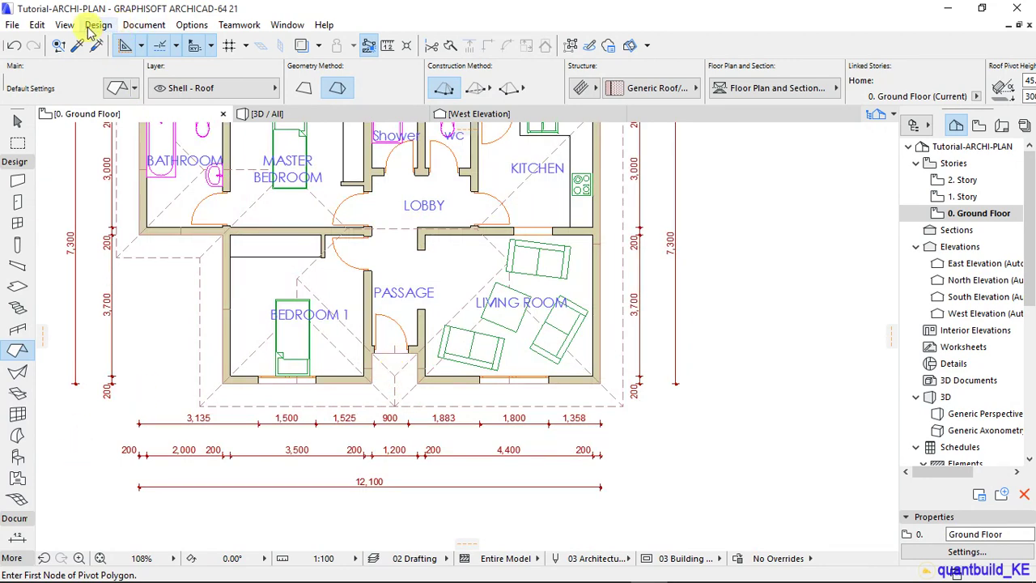
Step: Activate the Line tool from Document > Documenting Tools
left_click(128, 29)
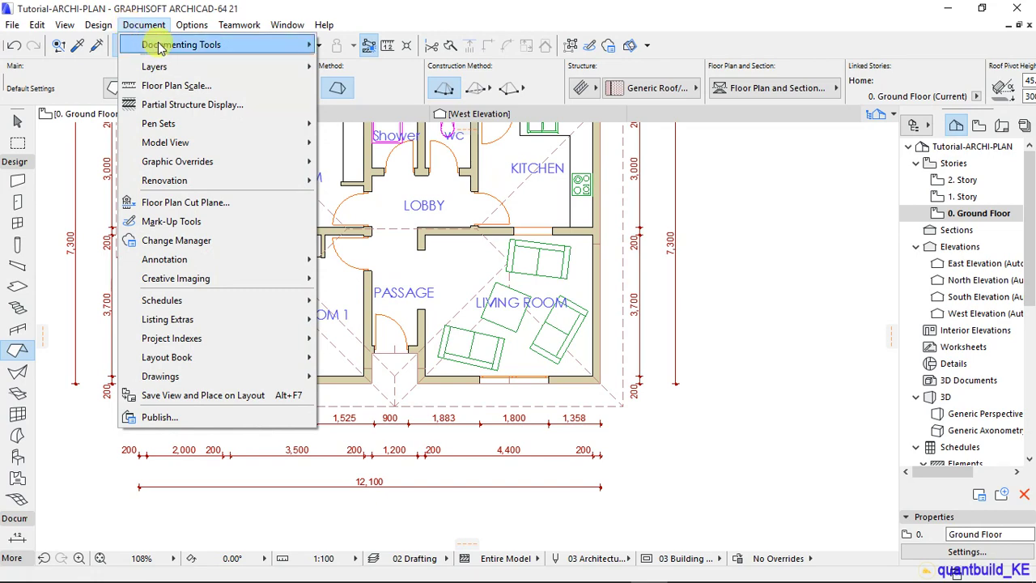
mouse_move(150, 43)
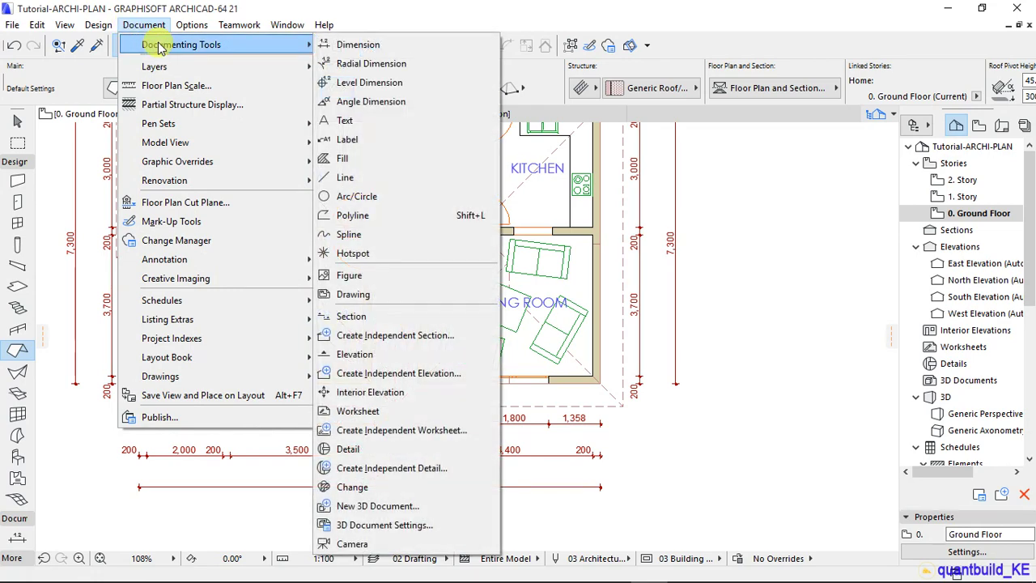
left_click(351, 179)
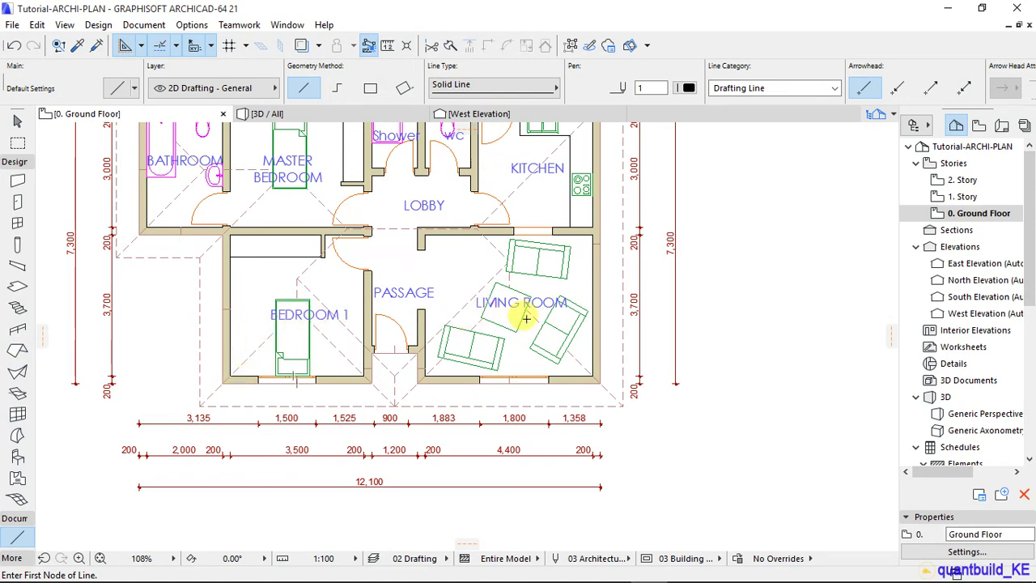
Step: Draw a horizontal line through the Living Room and extend it past the plan's west side
key("shift")
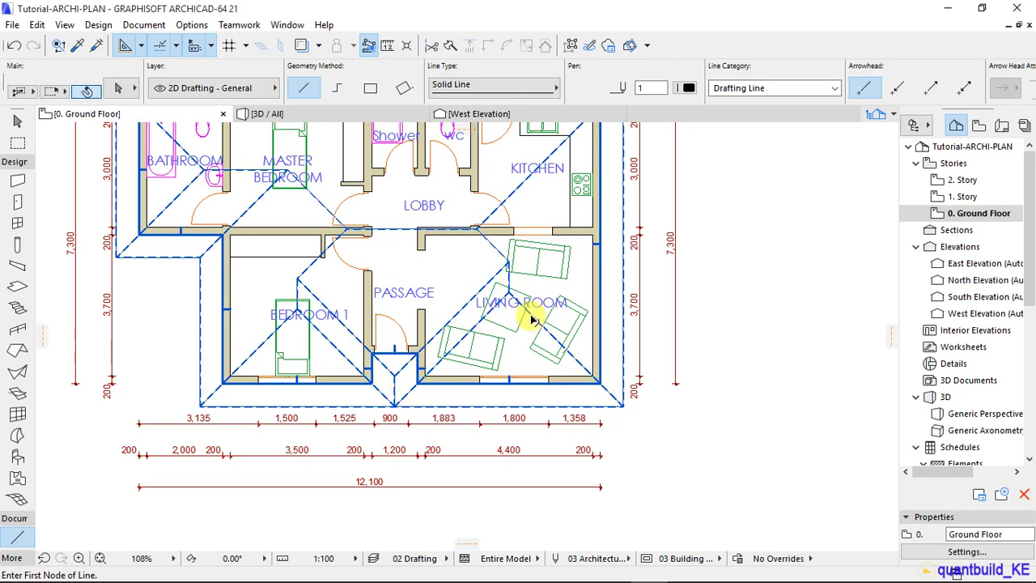
left_click(512, 292)
scroll(583, 298, "down", 3)
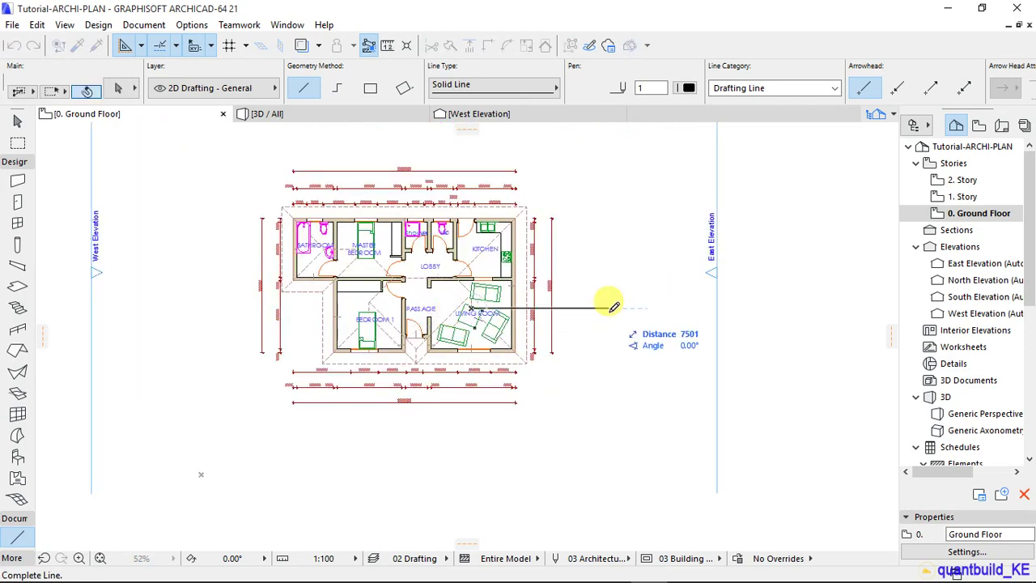
left_click(609, 308)
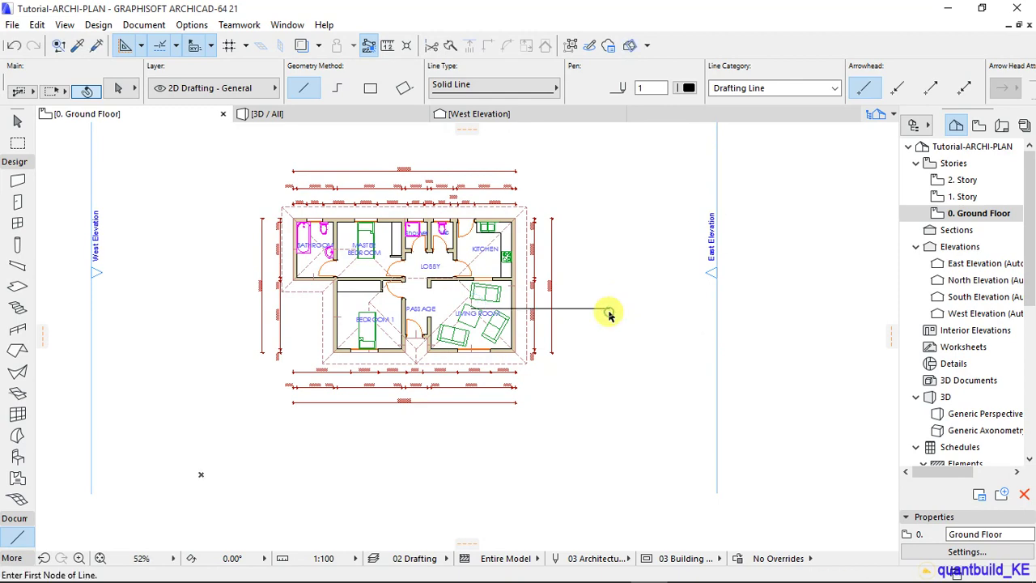
scroll(496, 306, "up", 3)
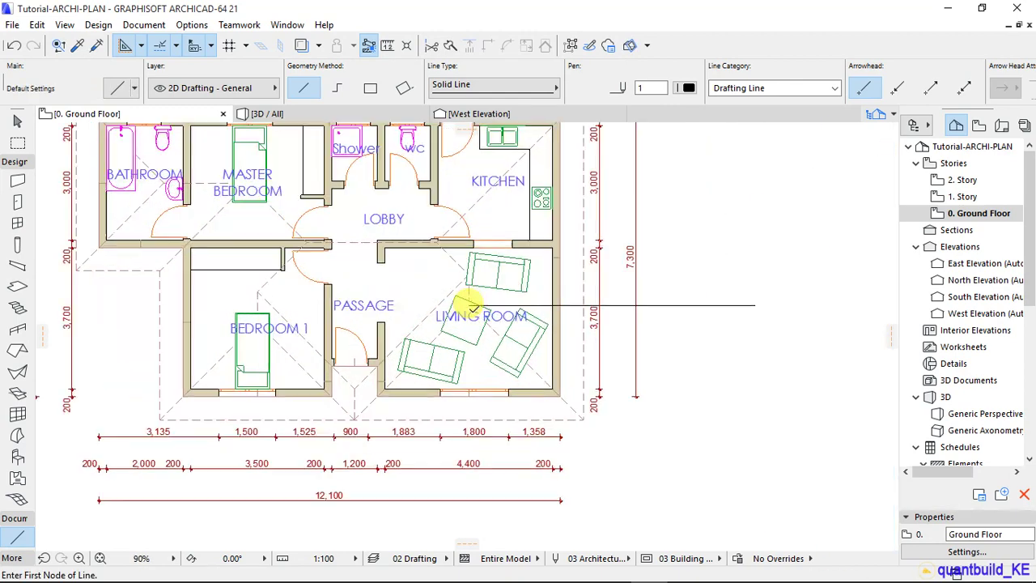
left_click(653, 306, "shift")
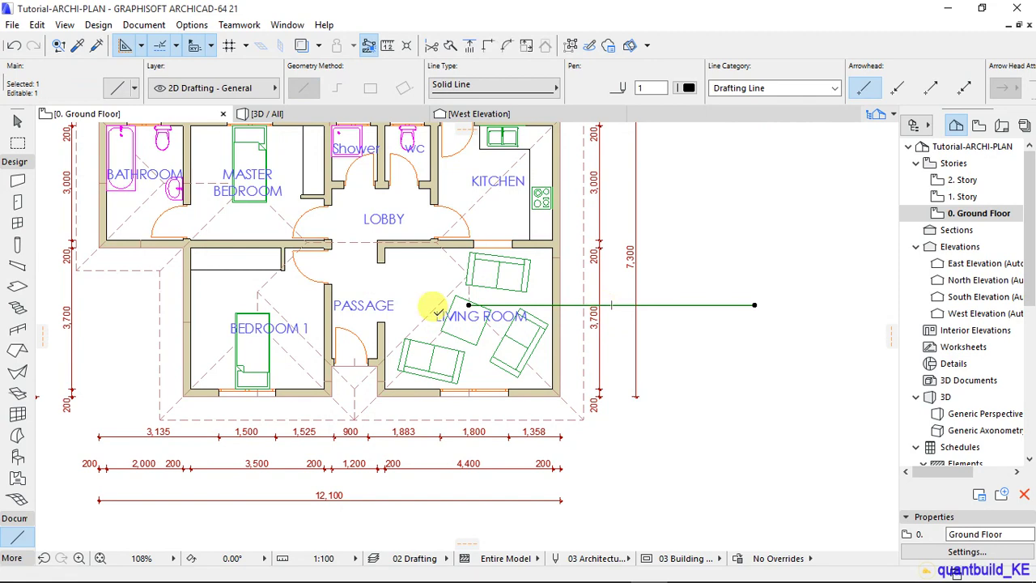
left_click(467, 305)
scroll(419, 305, "down", 3)
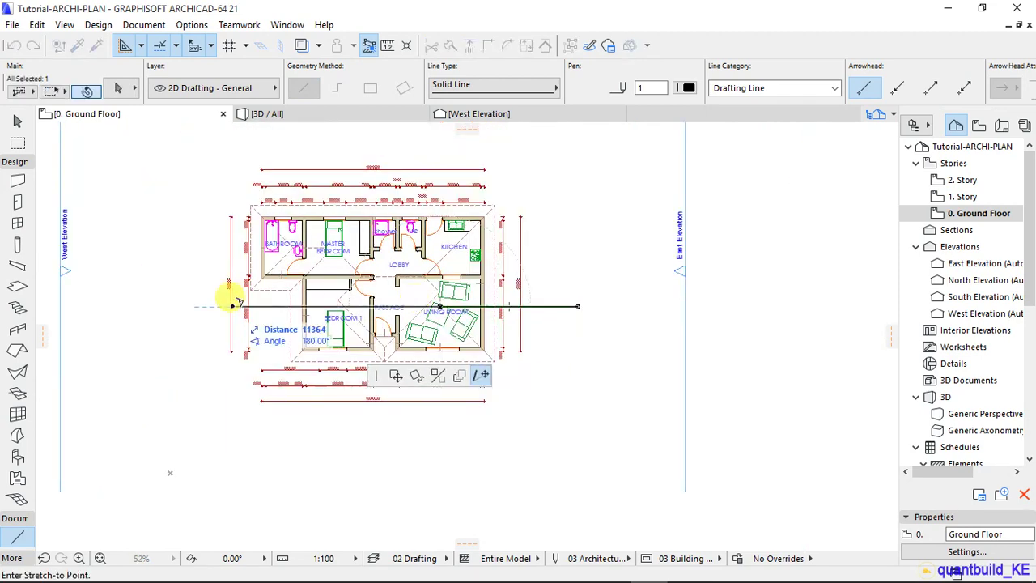
left_click(186, 306)
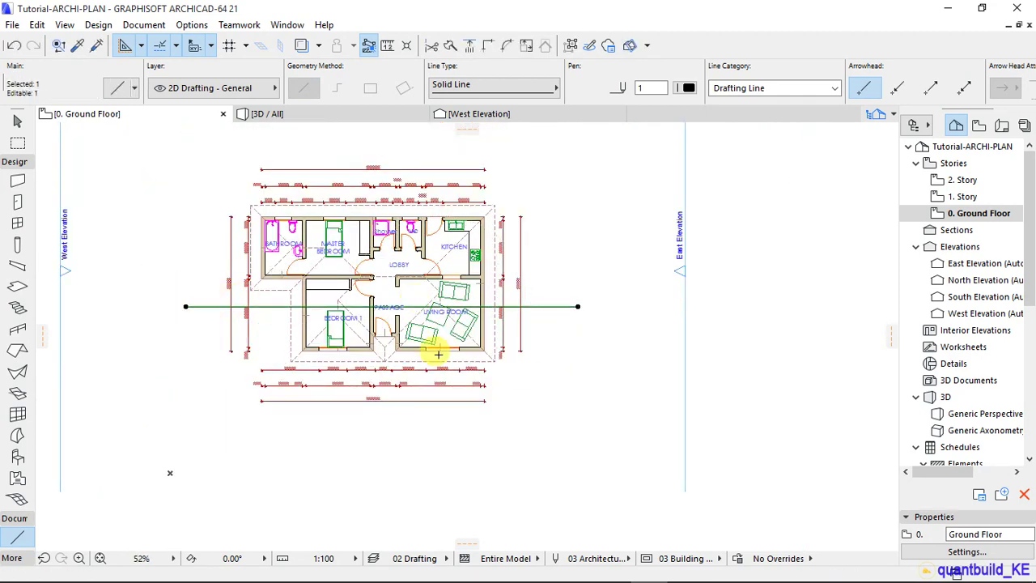
Step: Move the horizontal line 3000 down to the plan's front edge with Ctrl+D
key("ctrl+d")
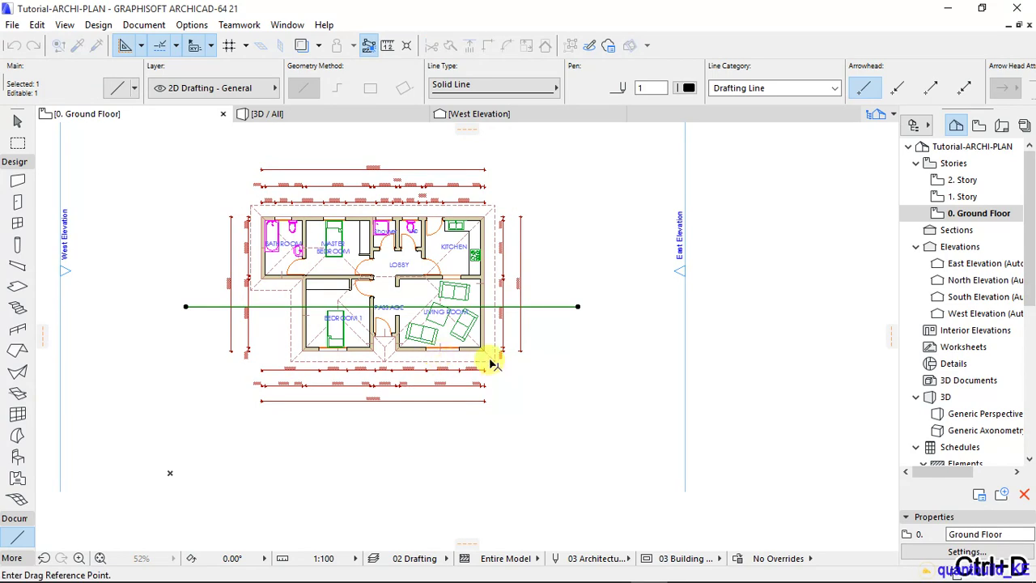
scroll(490, 357, "up", 3)
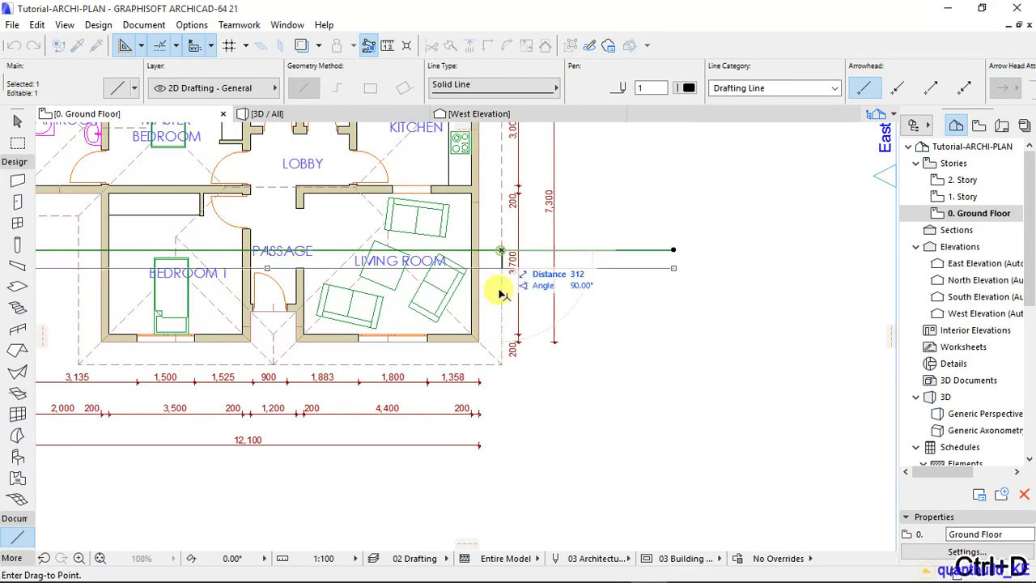
left_click(502, 364)
scroll(483, 426, "down", 4)
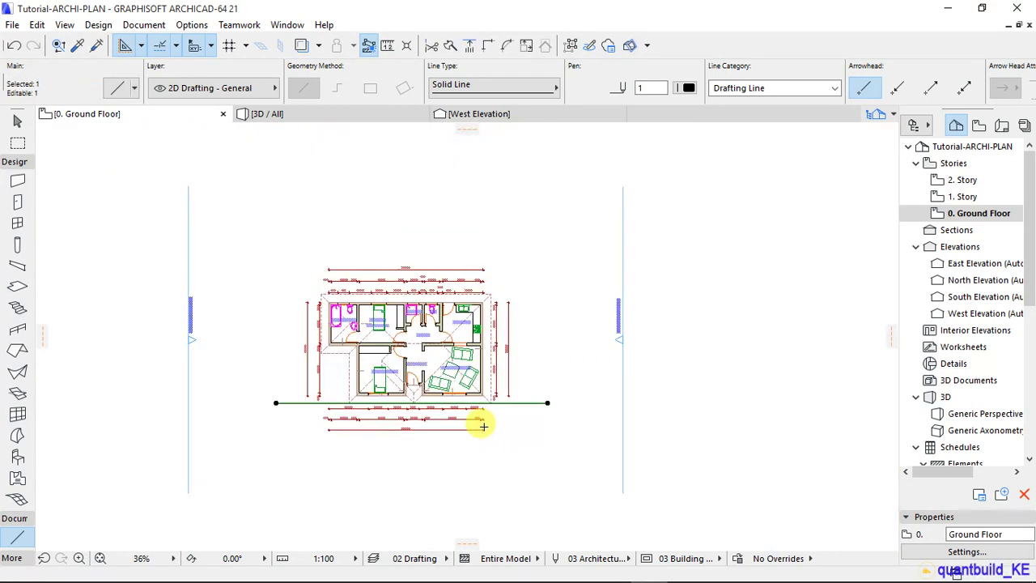
scroll(430, 390, "up", 3)
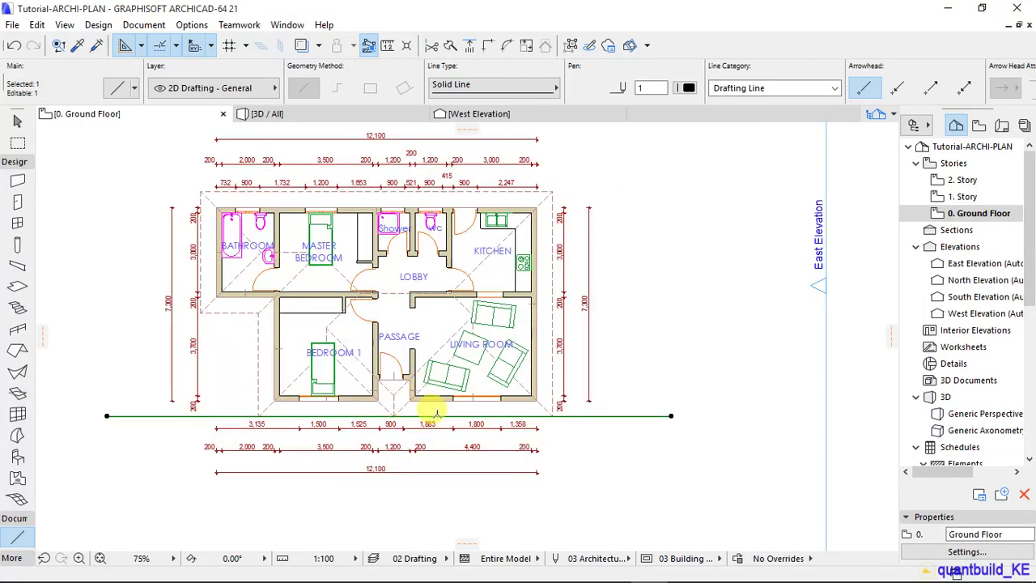
scroll(468, 409, "up", 3)
key("Escape")
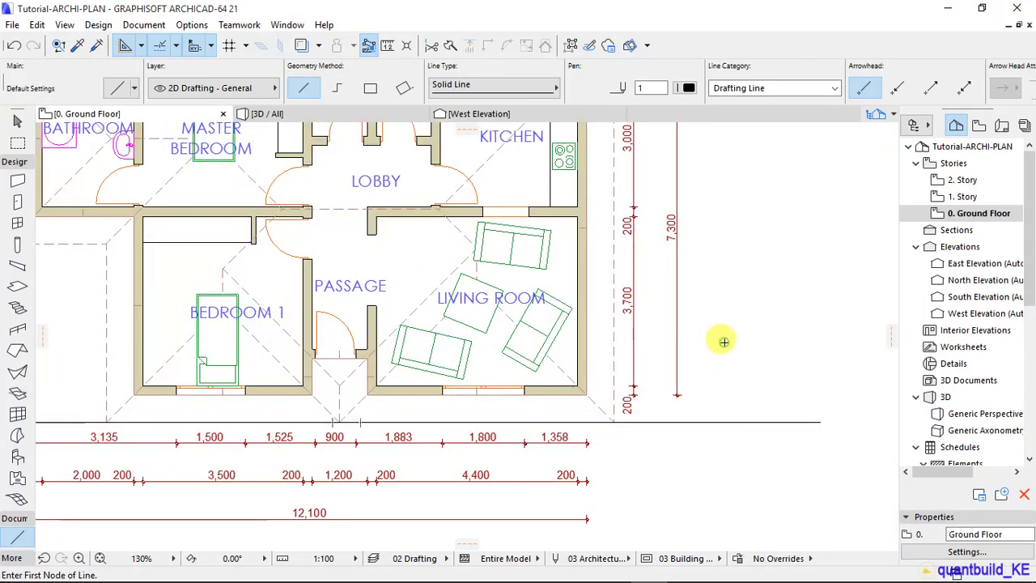
Step: Stretch the roof ridge over the Living Room to its front wall, making a gable
left_click(608, 354, "shift")
scroll(470, 416, "down", 3)
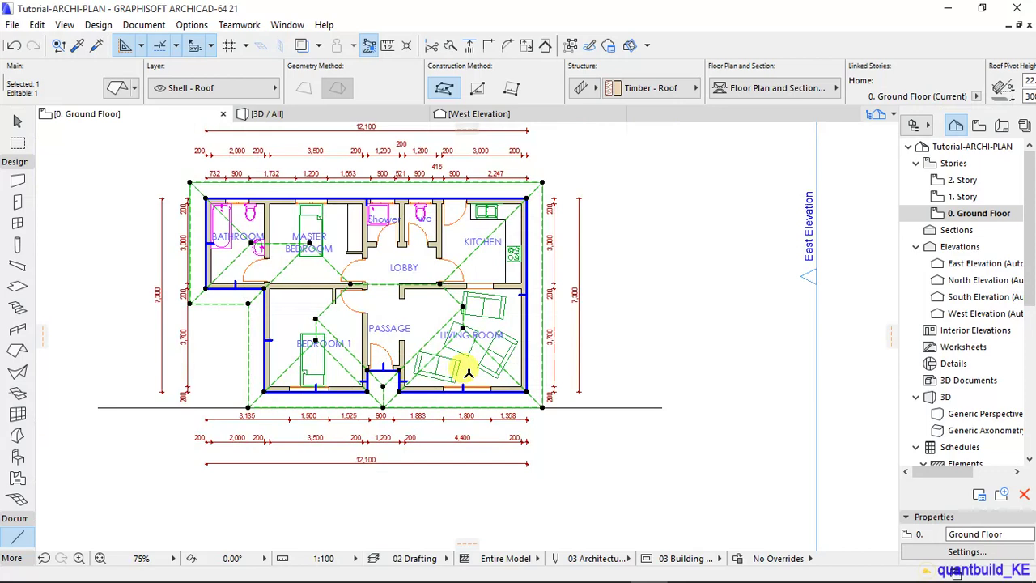
scroll(468, 346, "up", 4)
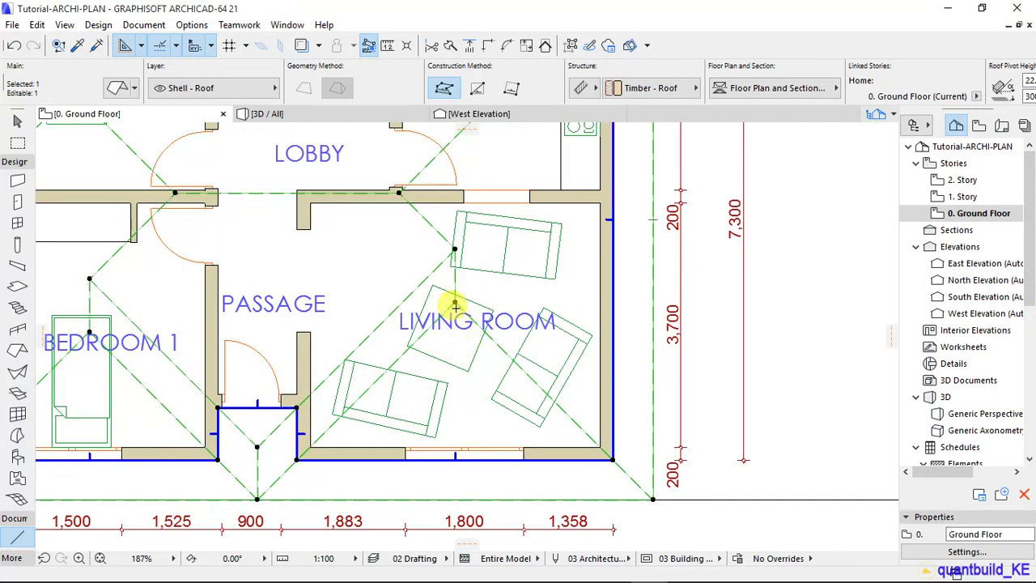
left_click(456, 300)
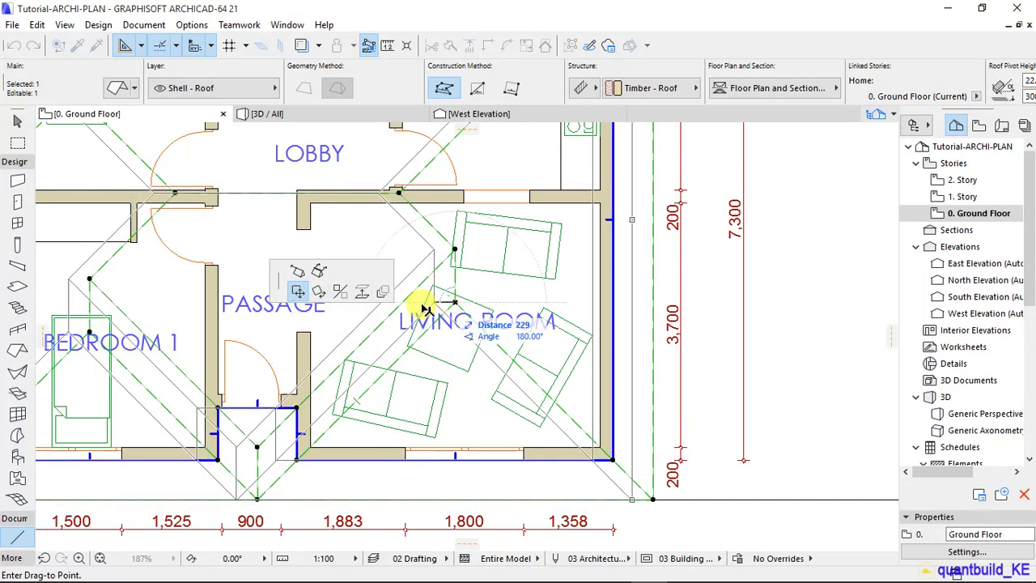
left_click(299, 275)
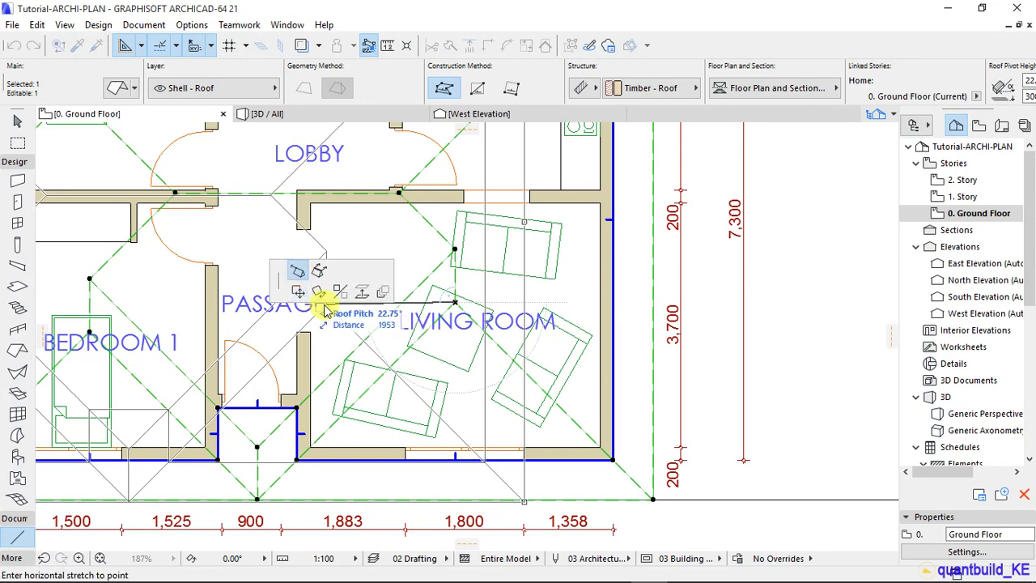
scroll(416, 386, "down", 3)
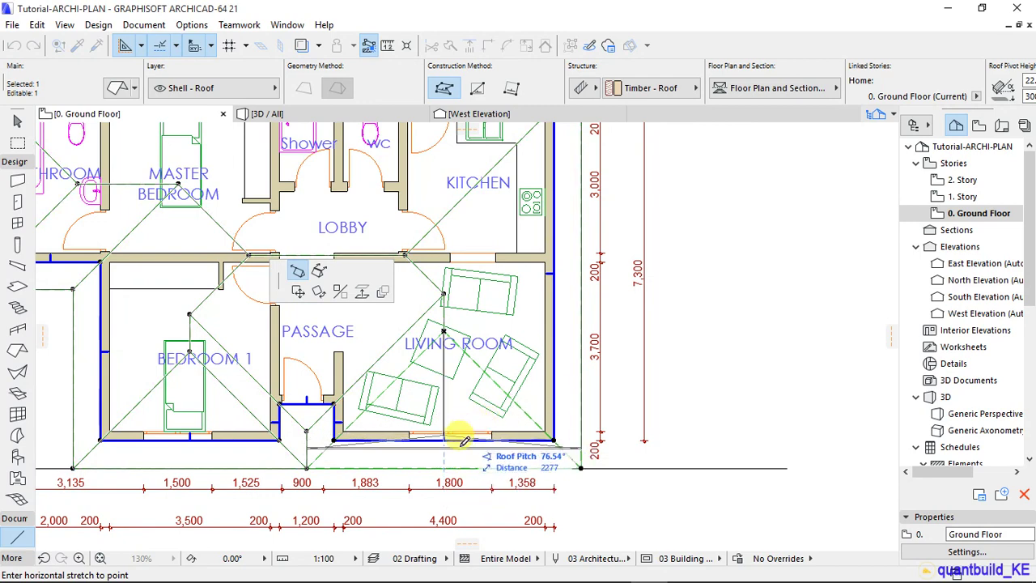
scroll(461, 448, "up", 3)
scroll(462, 447, "up", 3)
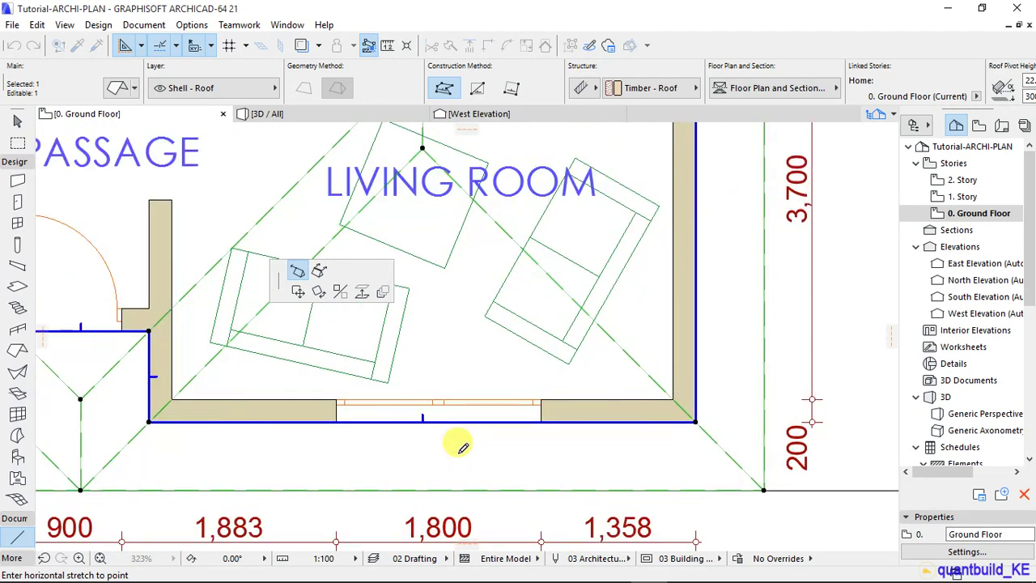
left_click(418, 413)
scroll(485, 419, "down", 10)
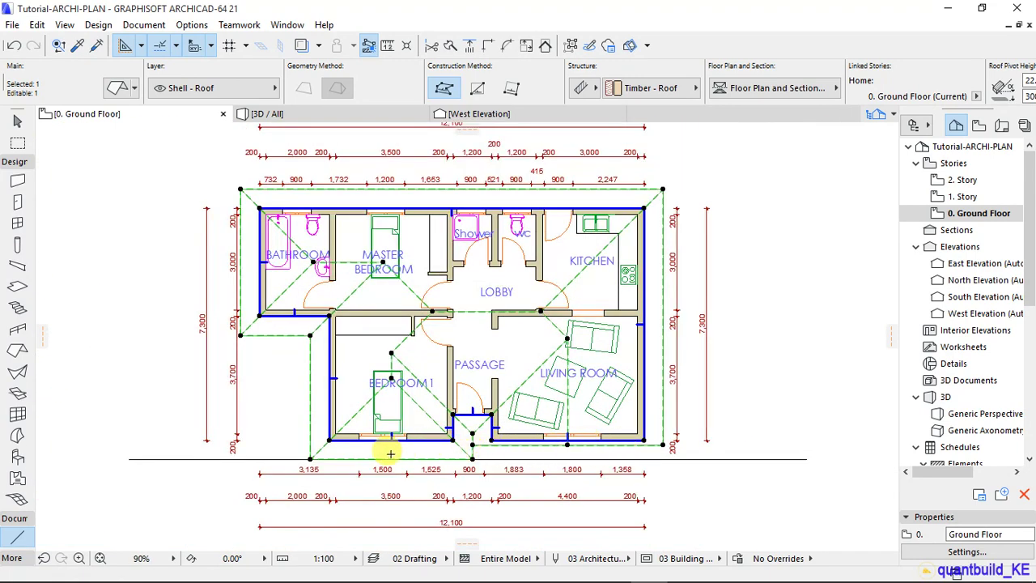
scroll(389, 451, "up", 3)
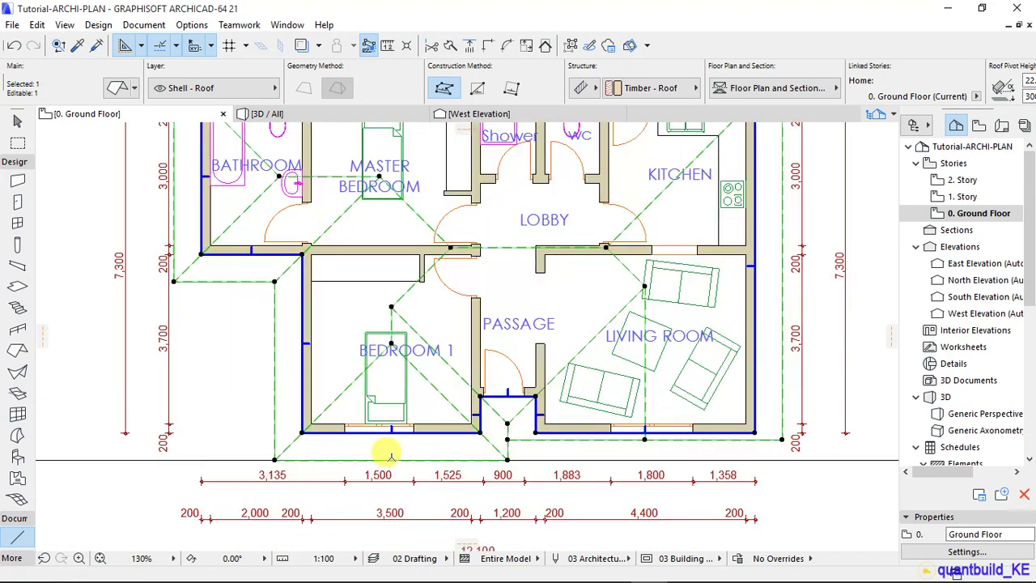
Step: Stretch the ridge over Bedroom 1 to its front wall, making a second gable
left_click(391, 340)
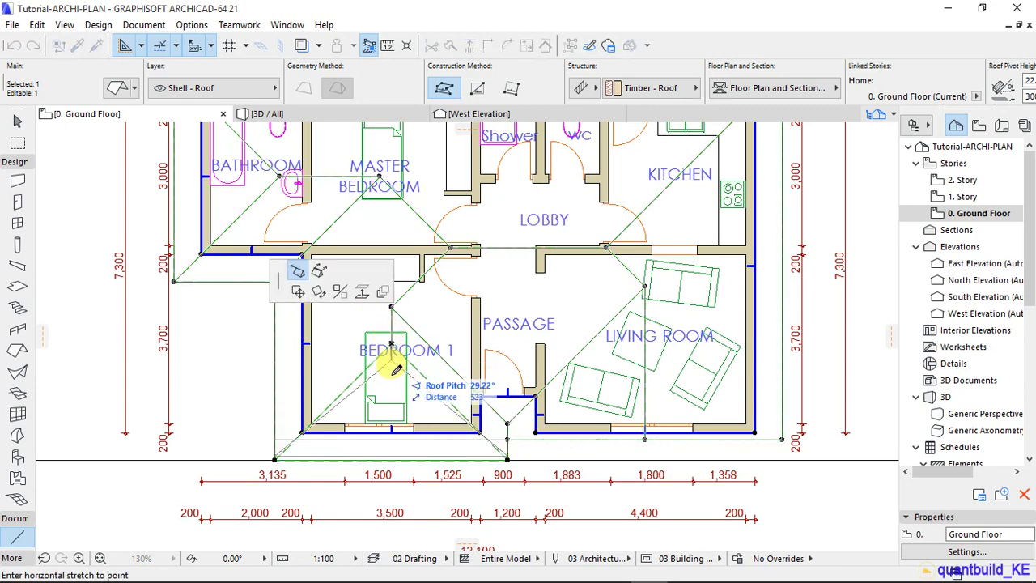
scroll(395, 422, "up", 8)
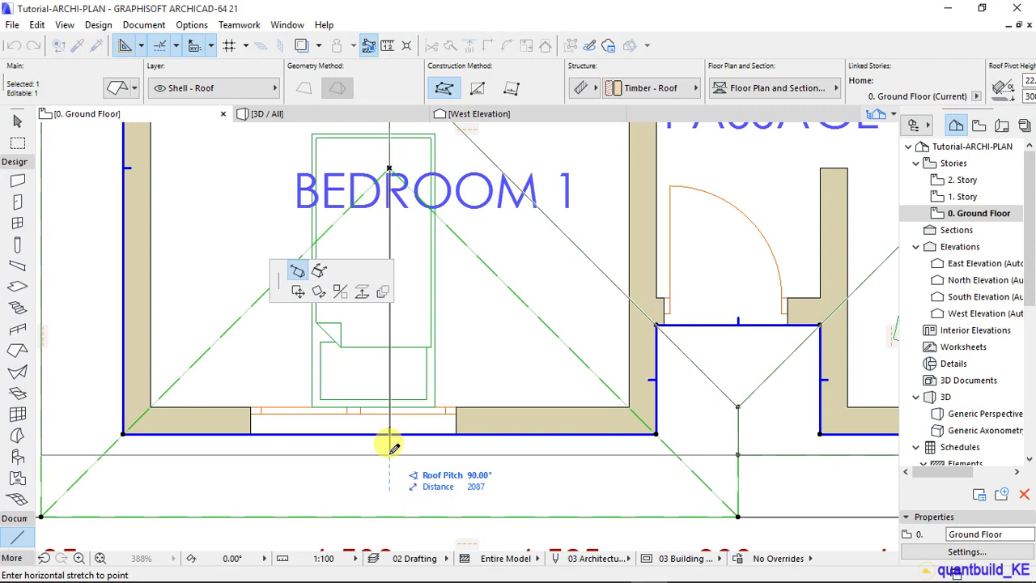
left_click(391, 447)
scroll(393, 453, "down", 12)
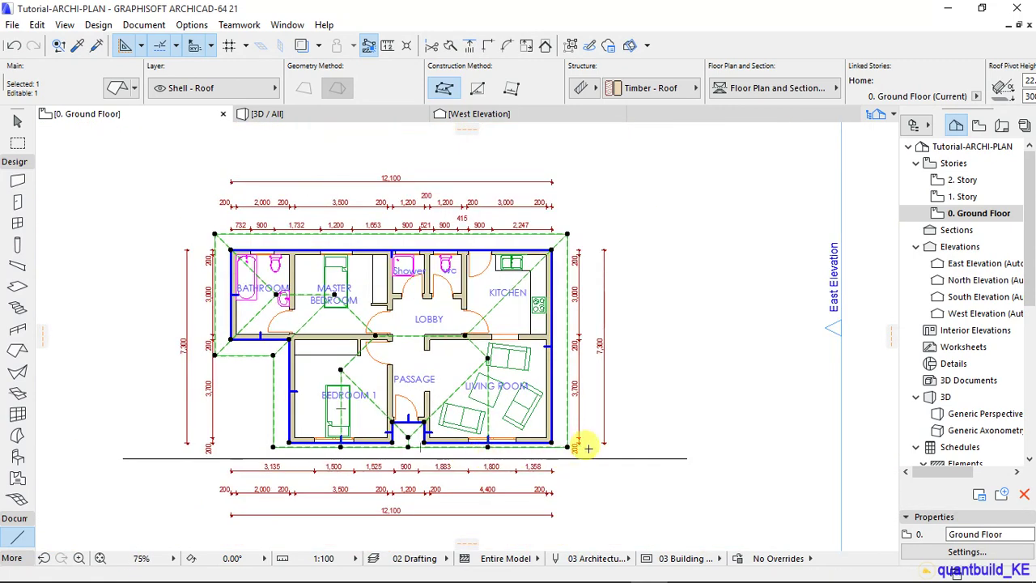
scroll(505, 466, "up", 4)
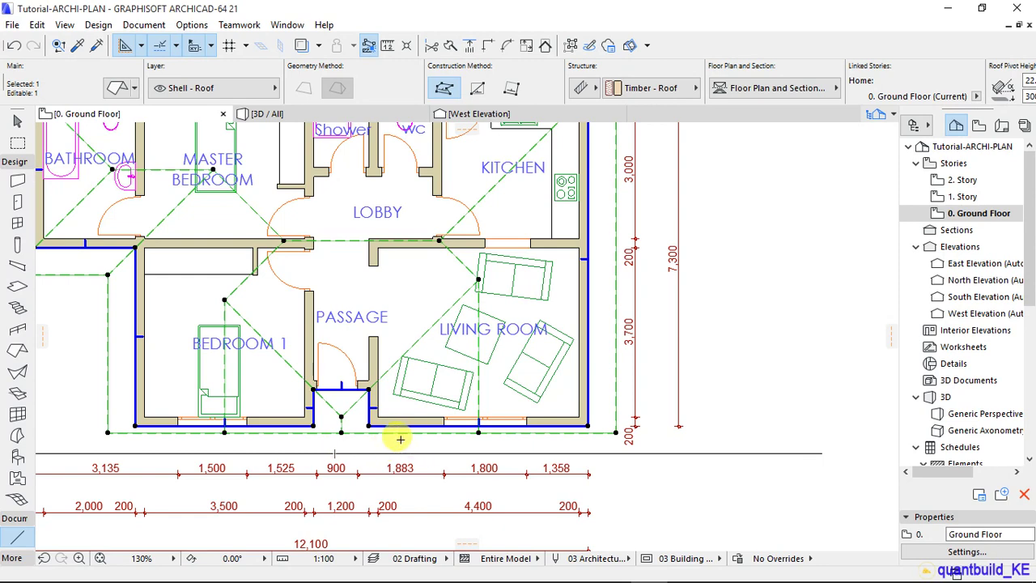
left_click(272, 114)
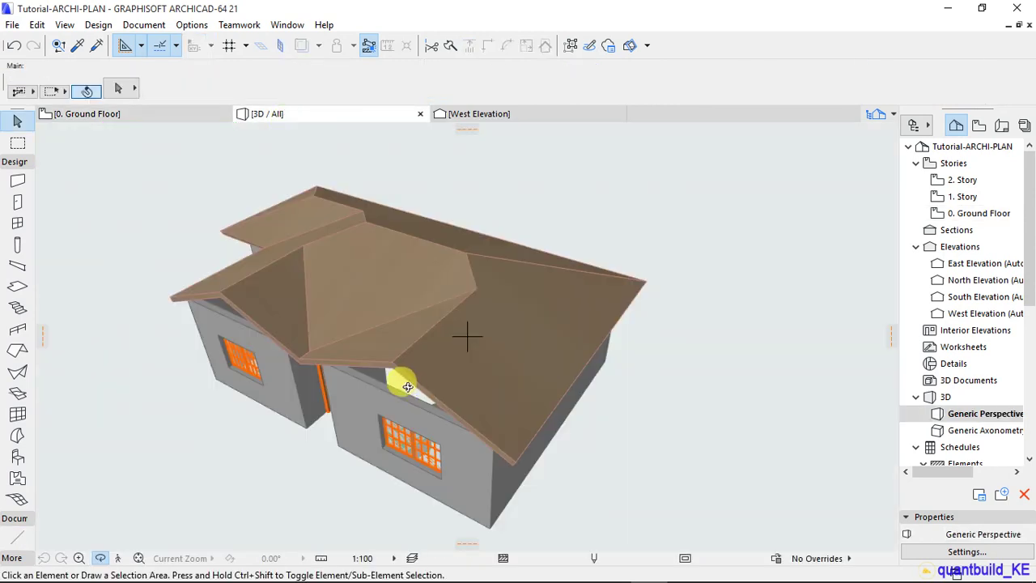
left_click_drag(407, 386, 376, 399)
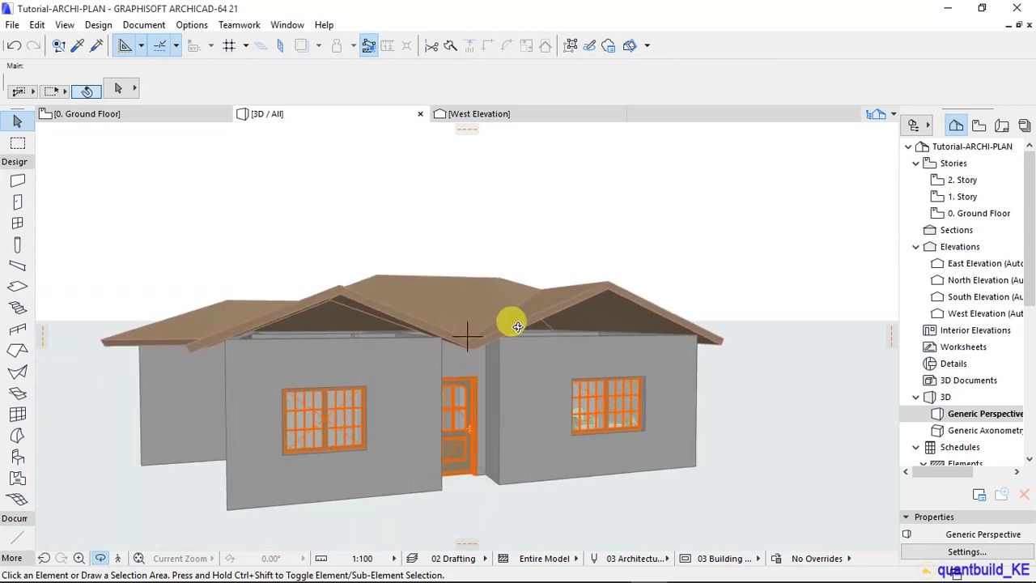
left_click_drag(574, 359, 287, 326)
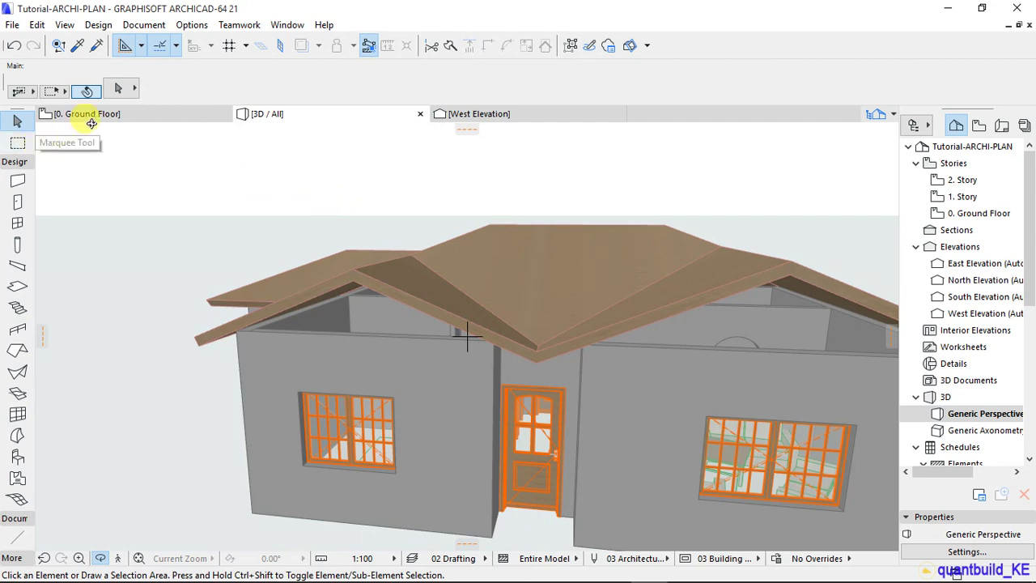
left_click(126, 113)
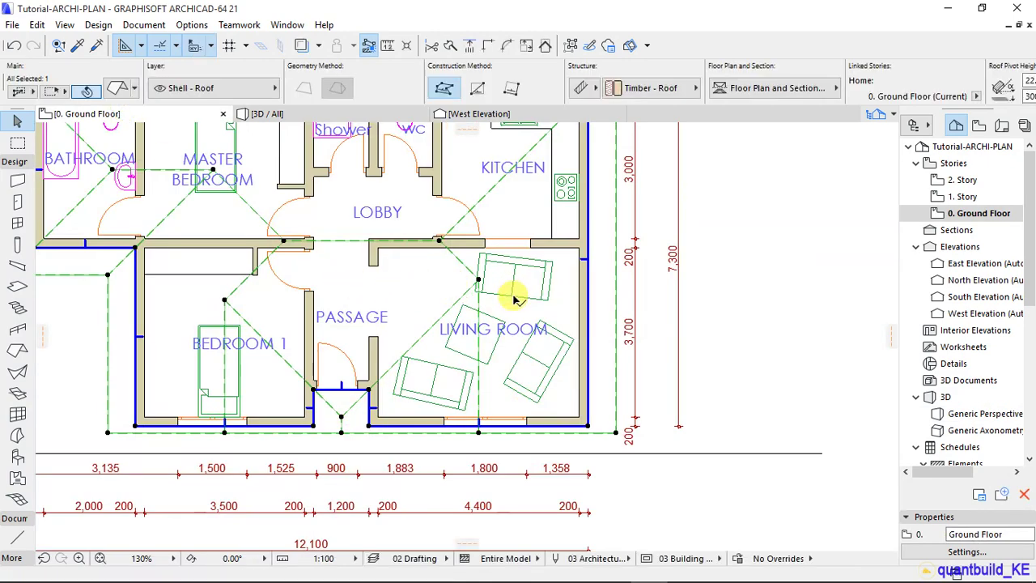
scroll(416, 330, "down", 3)
scroll(419, 330, "up", 3)
scroll(397, 387, "up", 3)
scroll(229, 374, "up", 2)
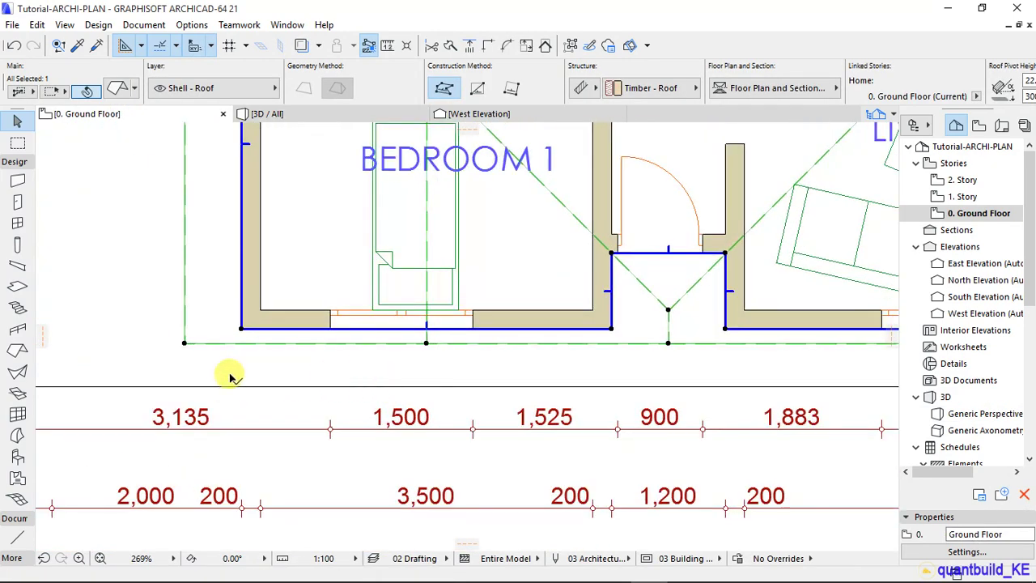
scroll(278, 373, "down", 3)
scroll(203, 380, "up", 4)
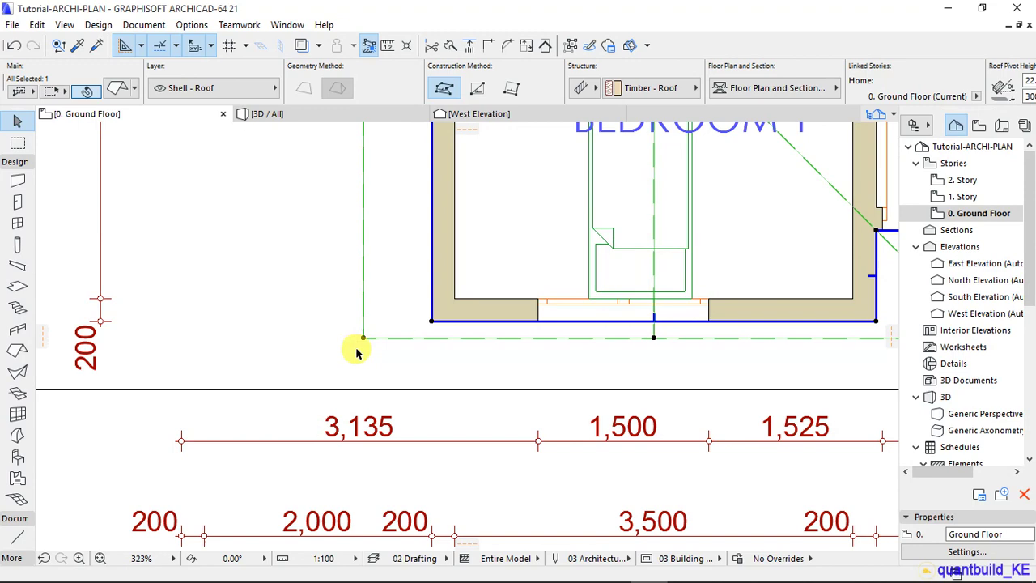
scroll(306, 409, "down", 2)
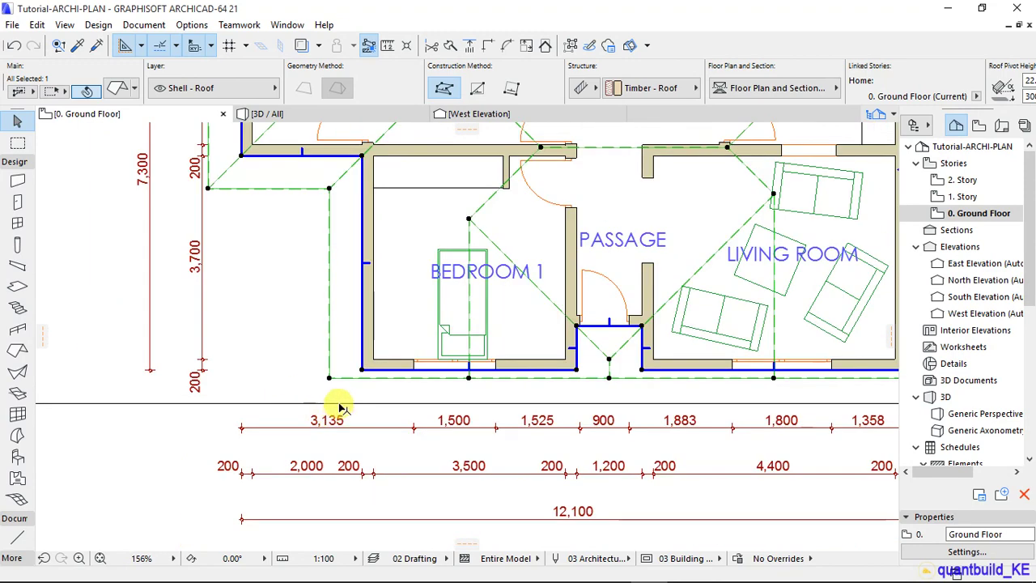
scroll(340, 408, "down", 3)
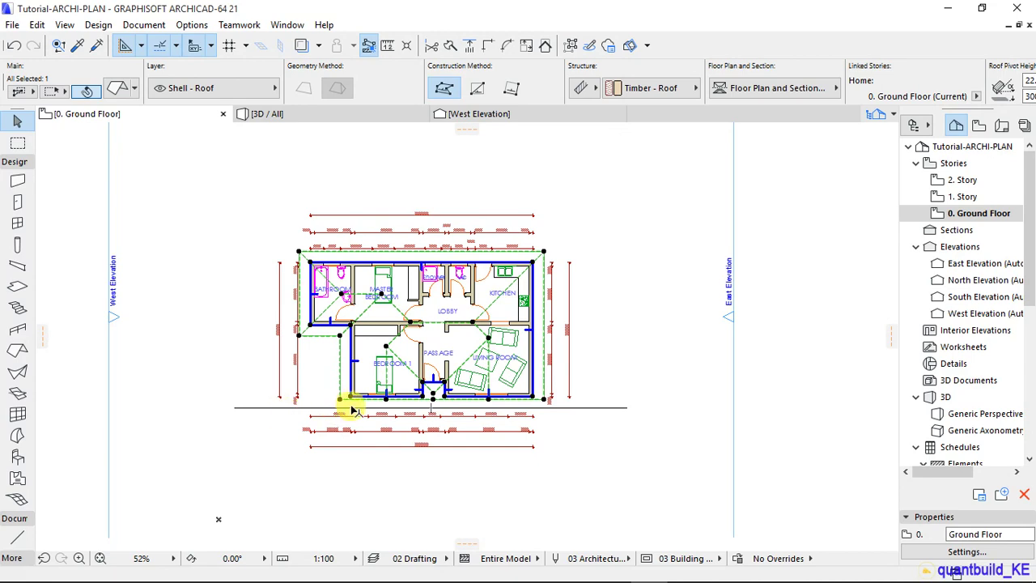
scroll(352, 411, "up", 5)
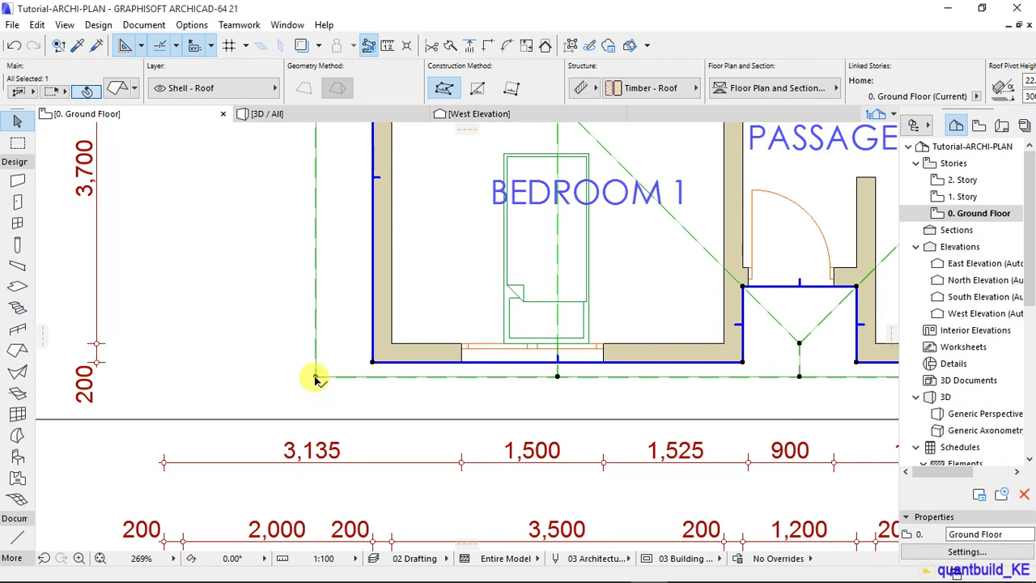
Step: Reposition the first two front roof corner nodes down onto the horizontal line
left_click(316, 376)
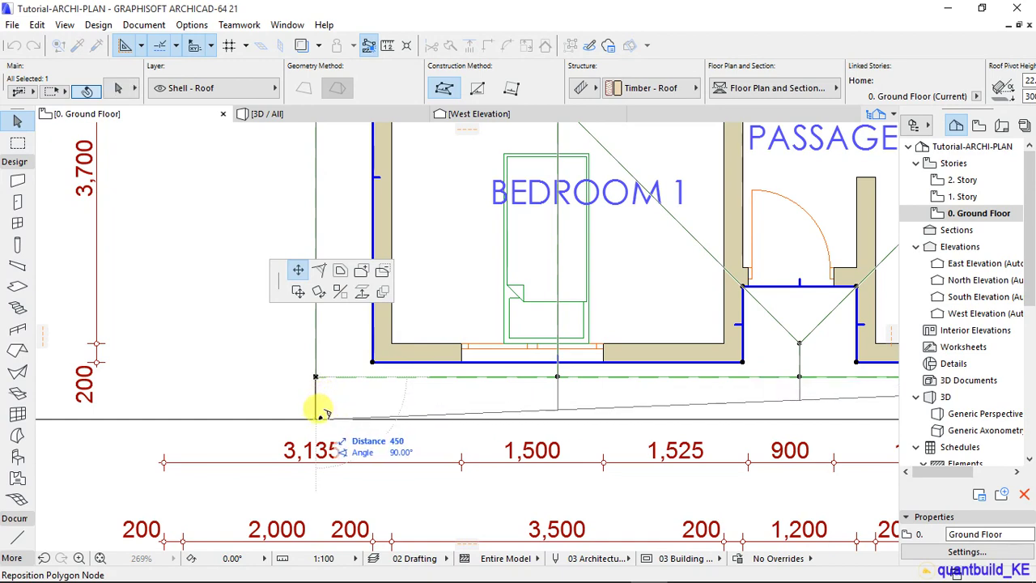
left_click(320, 414)
scroll(231, 415, "down", 4)
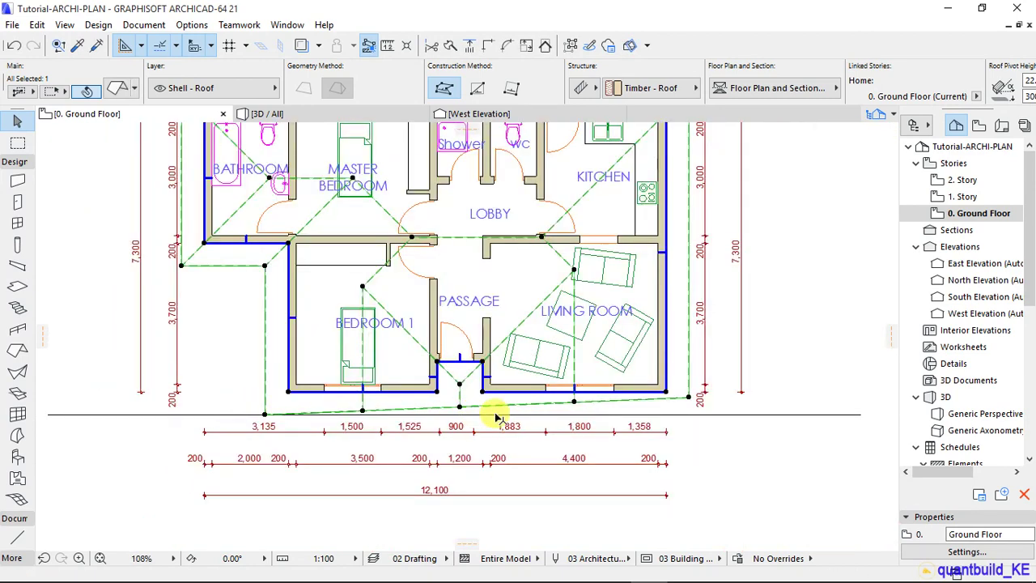
scroll(369, 416, "up", 8)
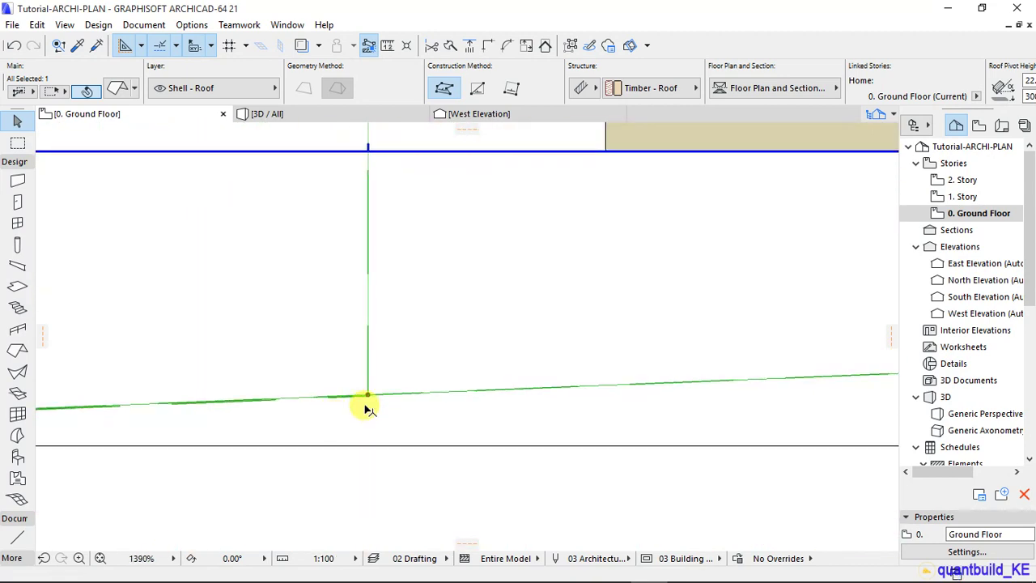
left_click(368, 399)
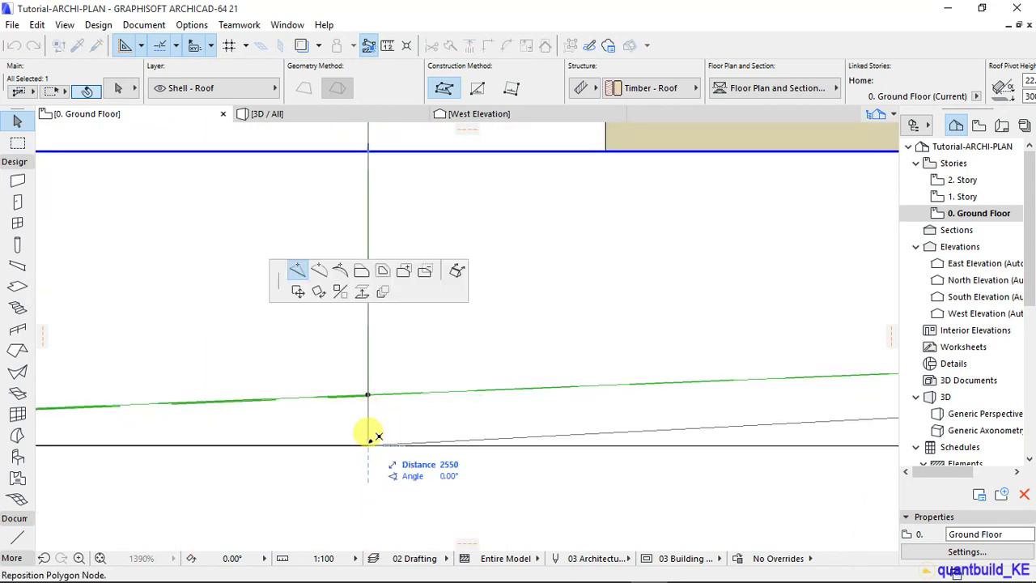
left_click(368, 441)
scroll(369, 441, "down", 6)
scroll(320, 426, "up", 6)
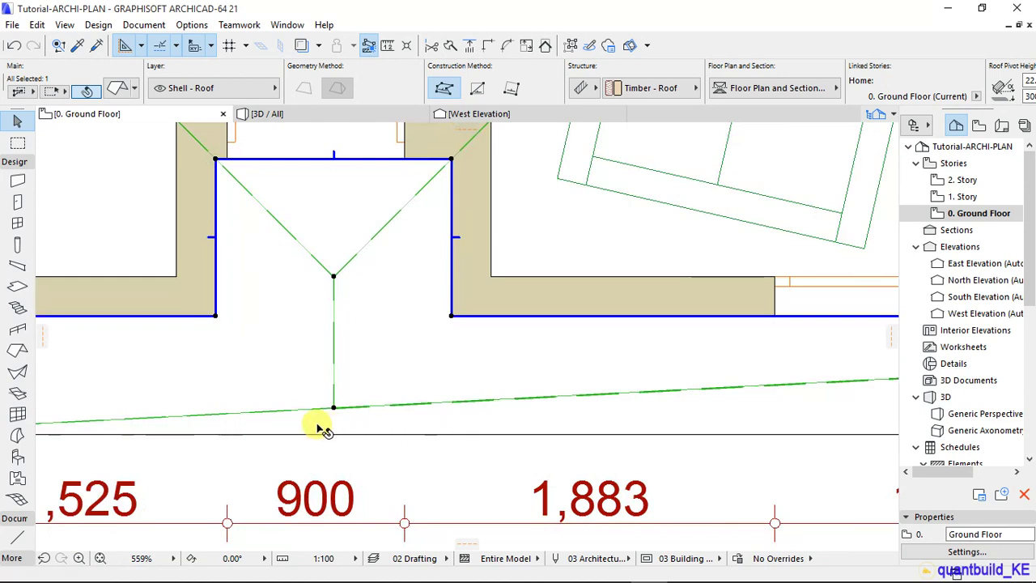
Step: Snap the remaining front roof nodes, including the left and right corners, onto the line
left_click(363, 380)
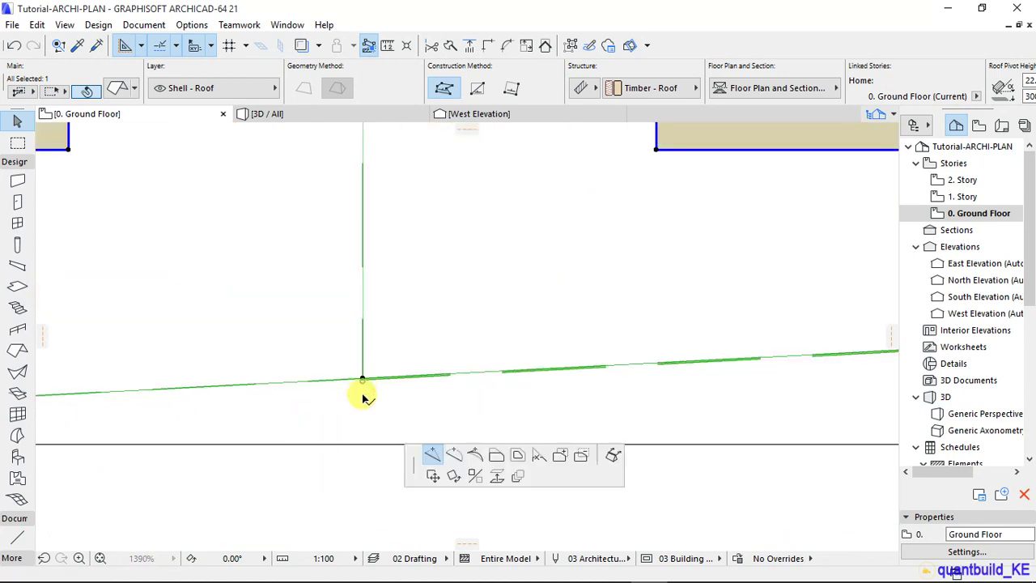
left_click(366, 437)
scroll(289, 432, "down", 6)
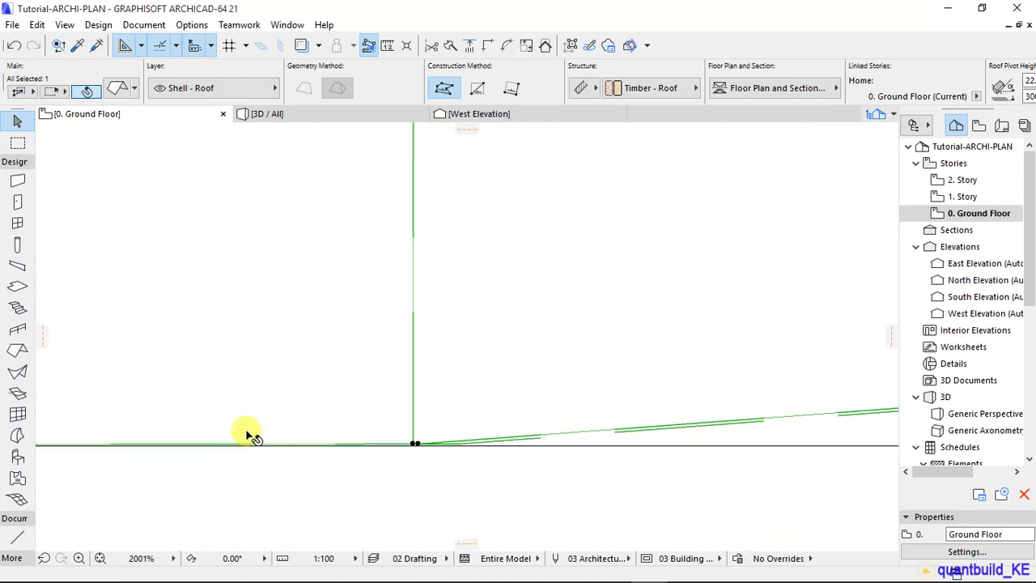
scroll(247, 436, "up", 3)
scroll(242, 434, "down", 5)
scroll(731, 430, "up", 4)
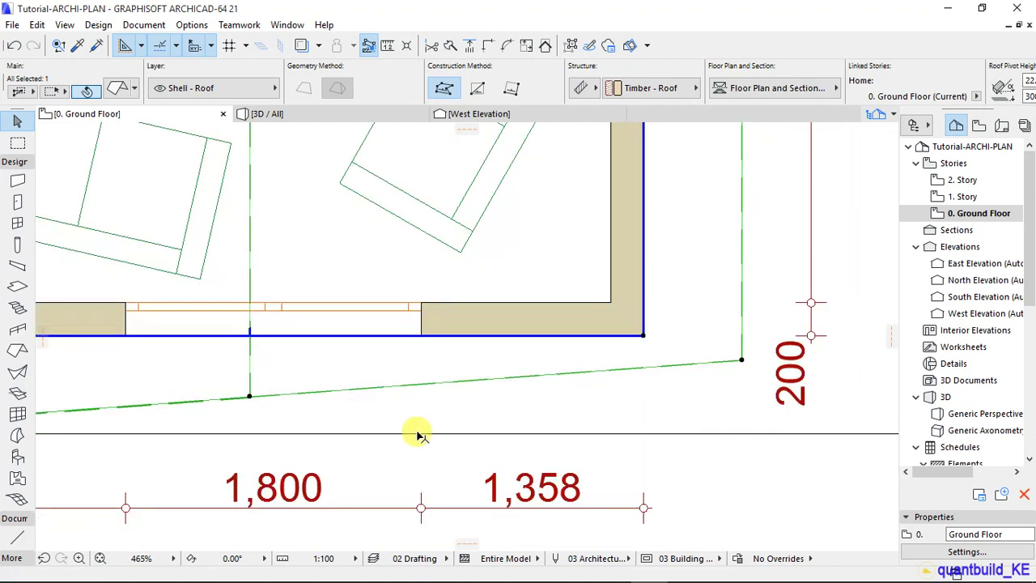
left_click(251, 399)
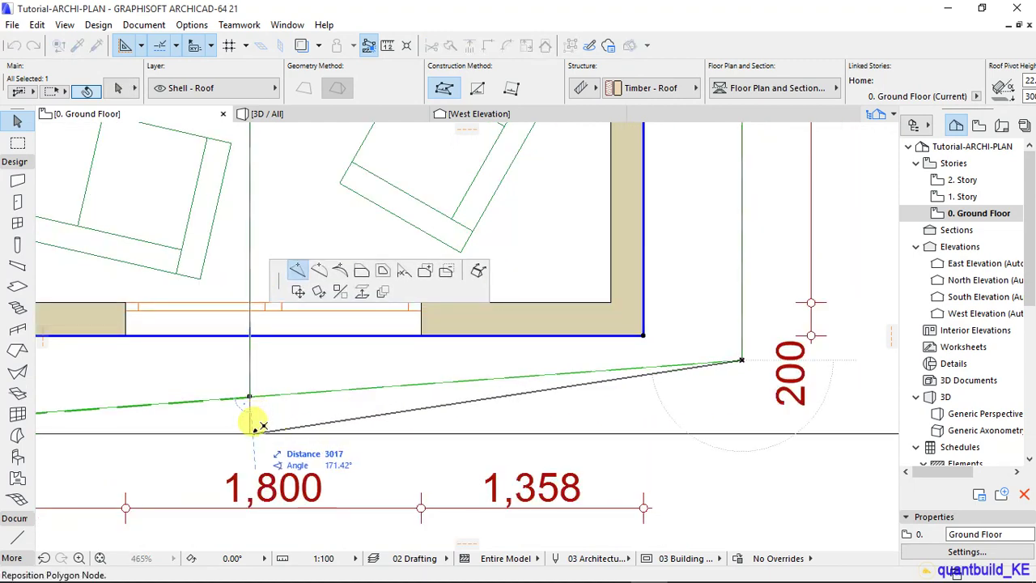
left_click(251, 433)
scroll(742, 359, "up", 4)
left_click(392, 358)
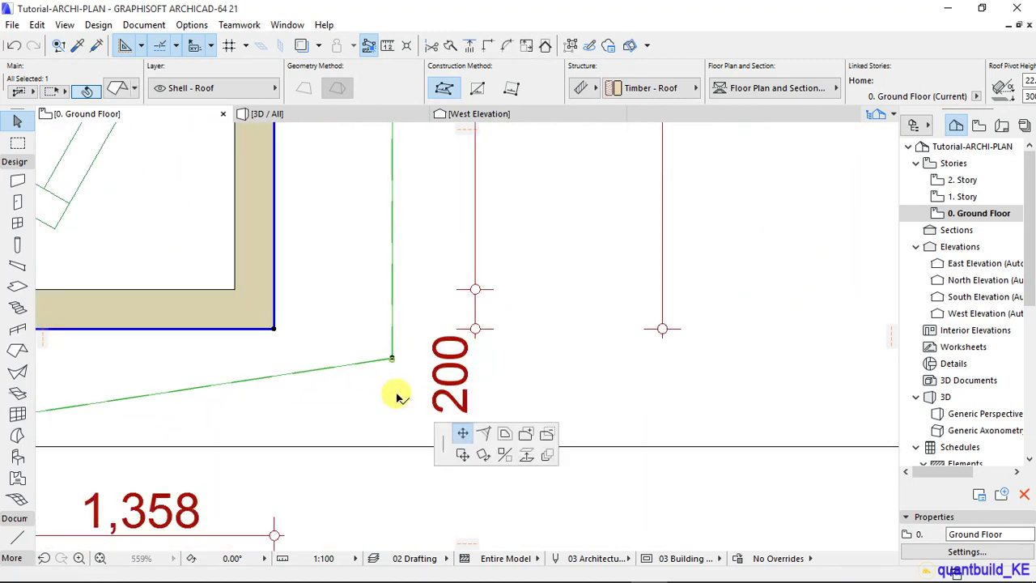
left_click(405, 441)
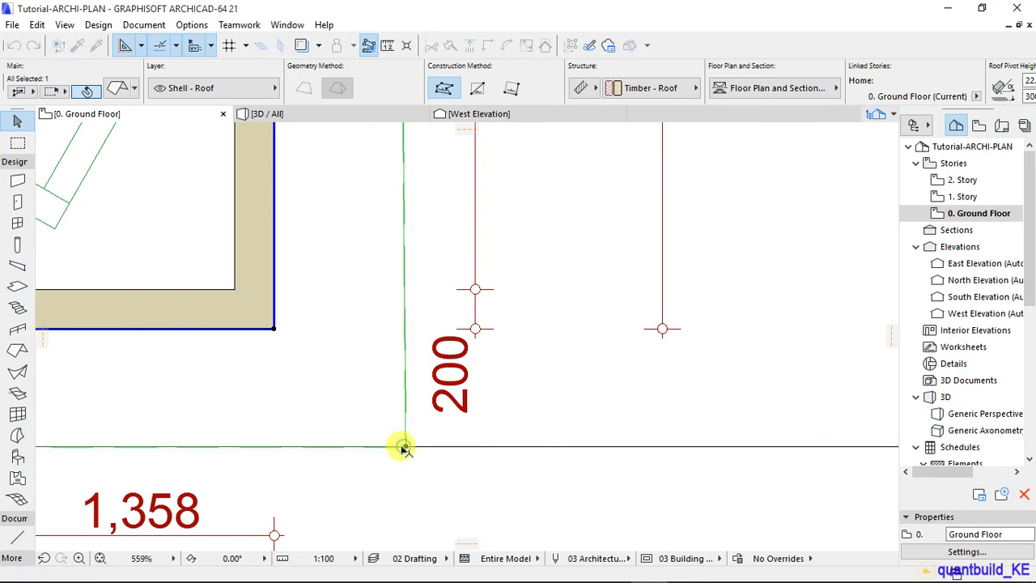
scroll(600, 437, "down", 6)
scroll(603, 441, "down", 3)
scroll(510, 403, "up", 3)
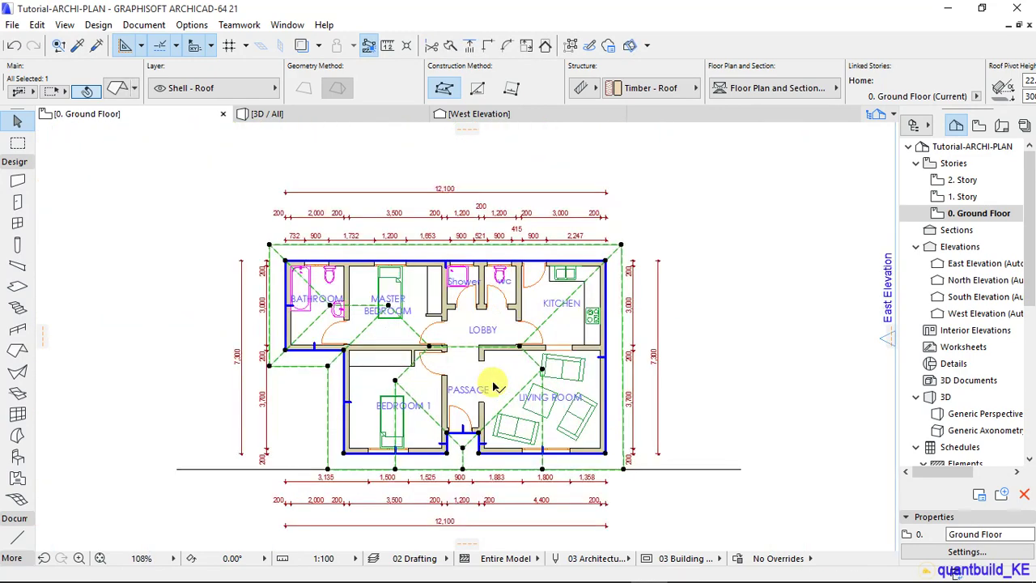
Step: In the 3D view, select the right and left front gable walls together
left_click(275, 114)
scroll(227, 351, "down", 3)
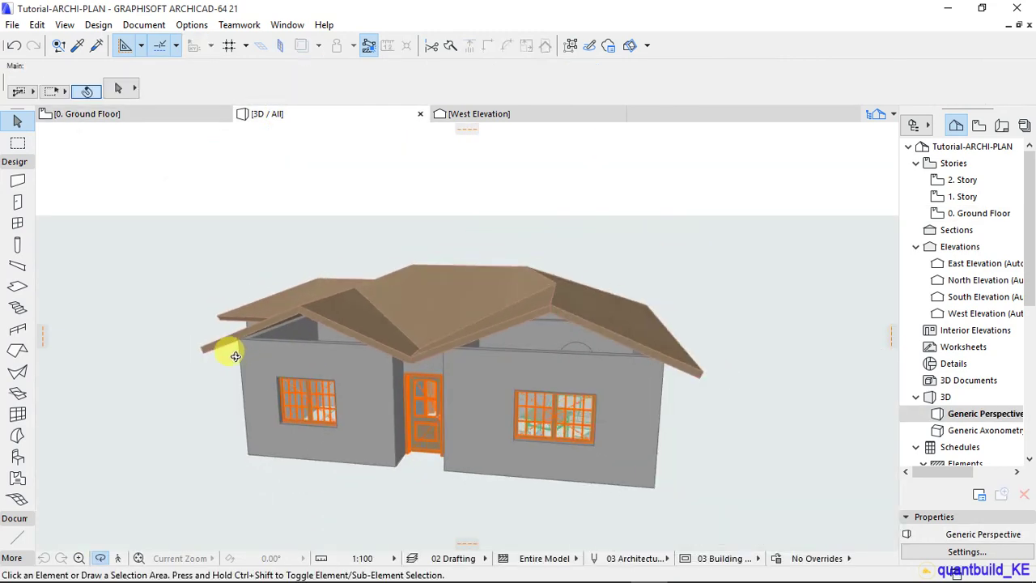
middle_click_drag(226, 352, 514, 397, "shift")
scroll(419, 340, "up", 3)
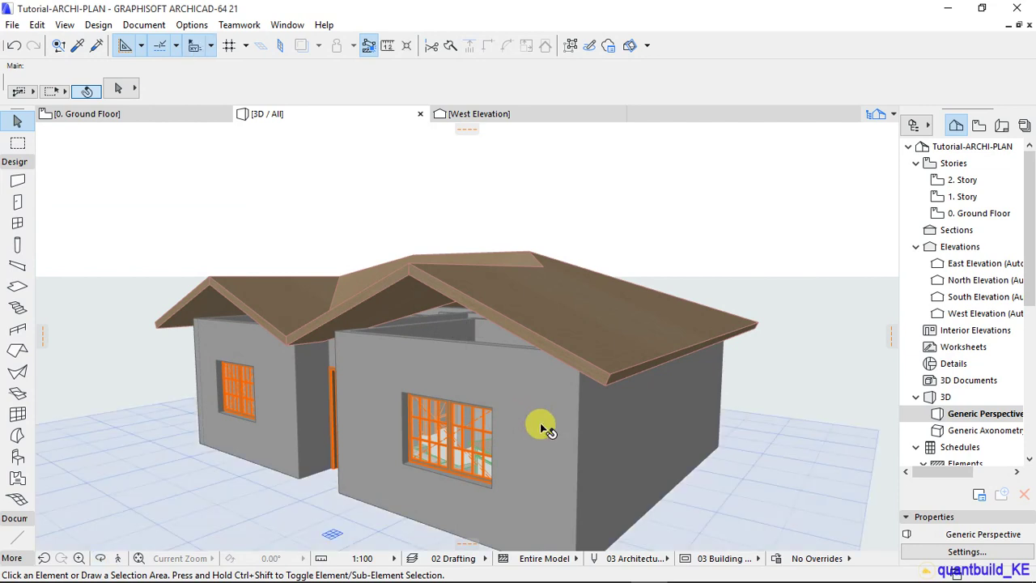
left_click(499, 373)
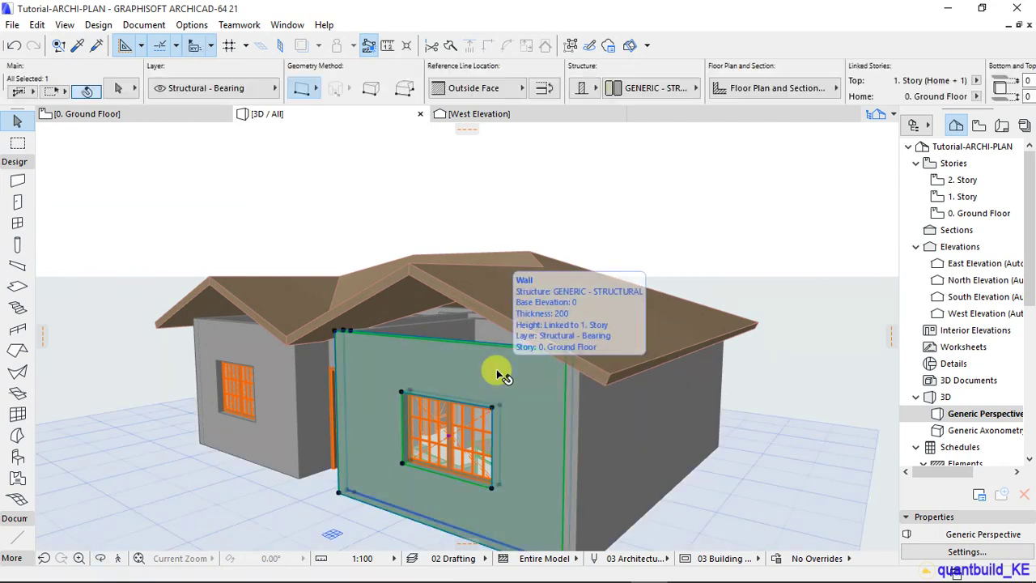
left_click(220, 339, "shift")
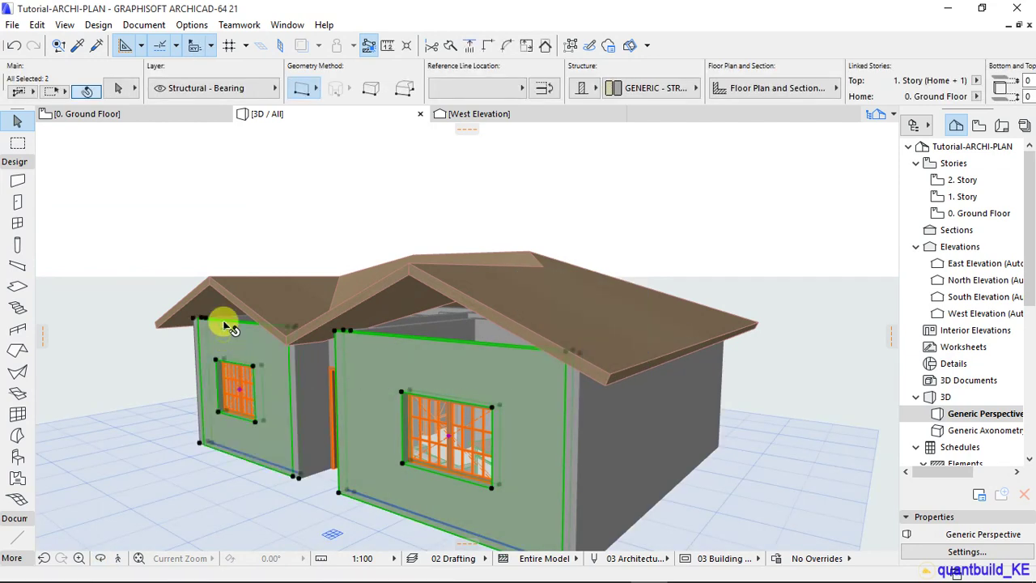
Step: Give the two selected front gable walls a 1500 top offset so they rise above the roof
left_click(119, 89)
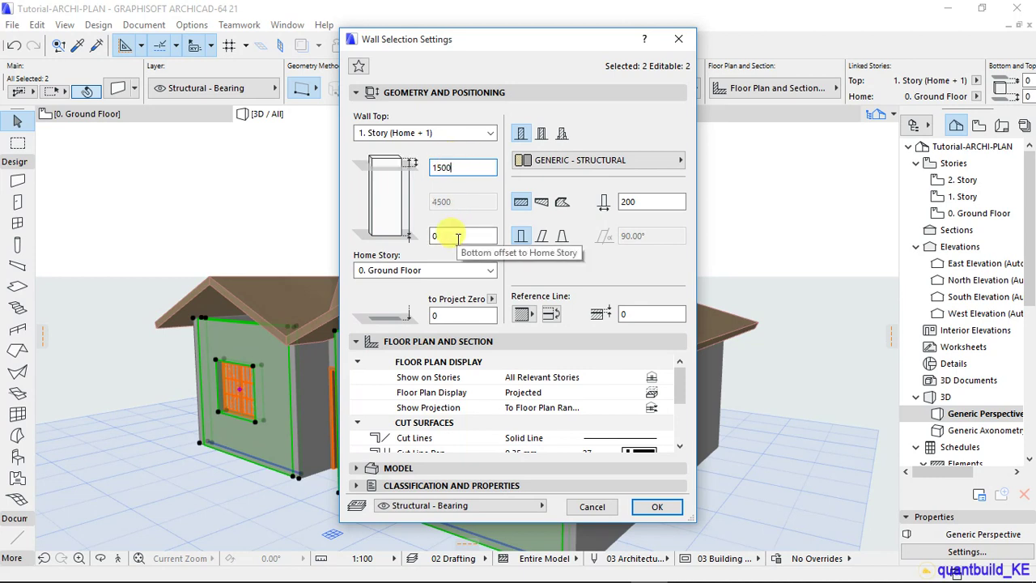
left_click(657, 507)
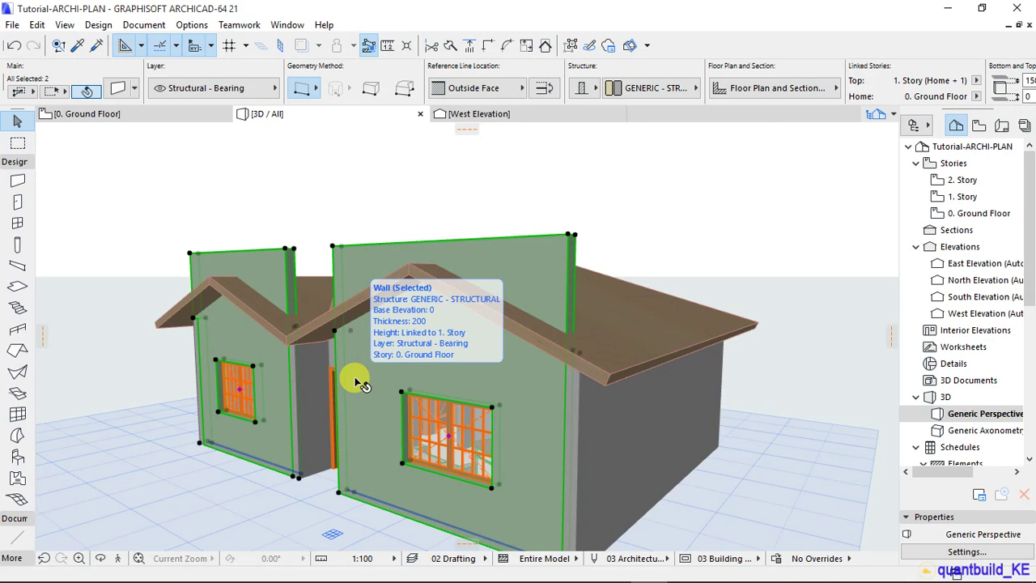
key("o")
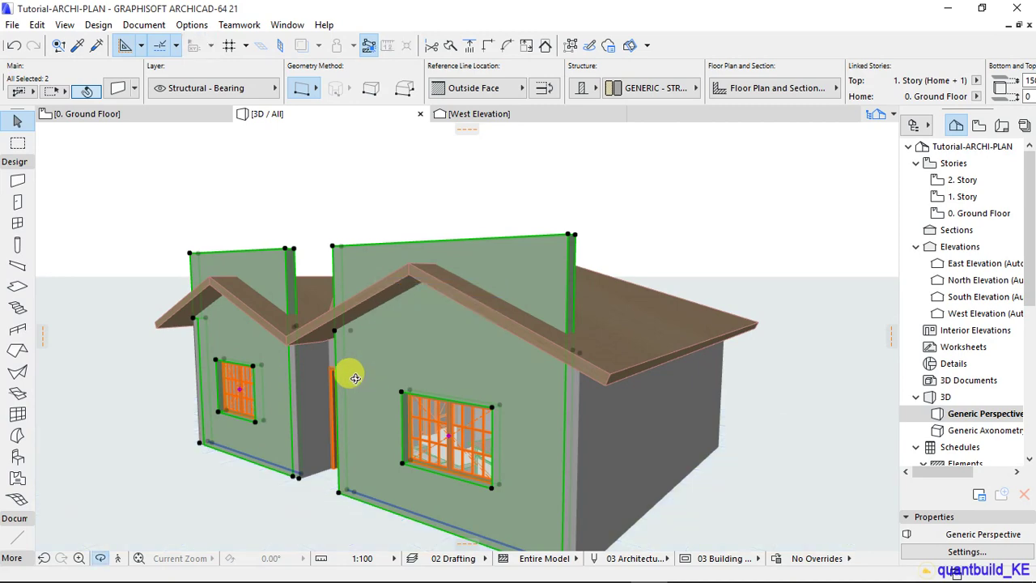
left_click_drag(207, 392, 370, 343)
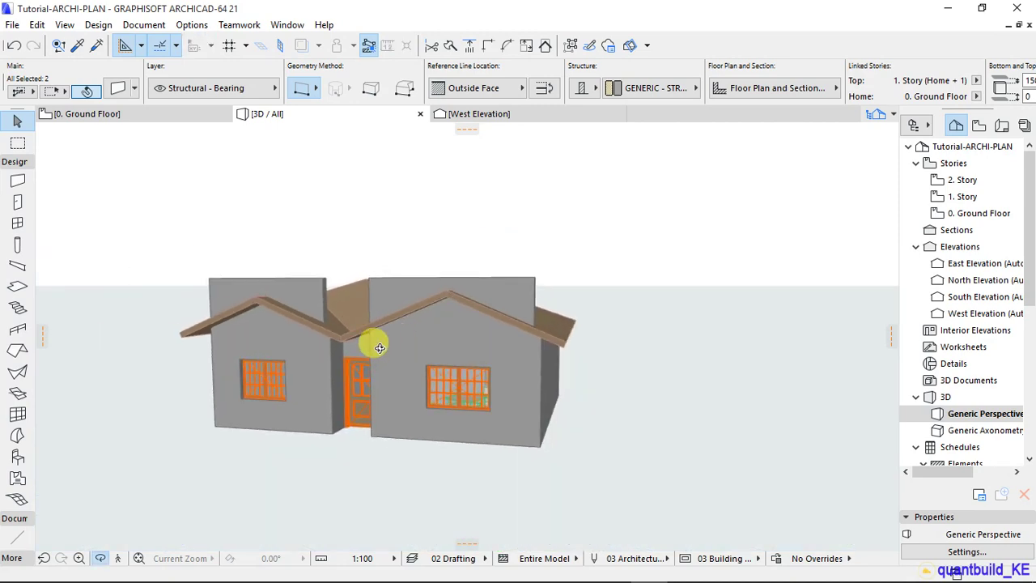
left_click_drag(230, 366, 205, 339)
left_click_drag(661, 364, 557, 386)
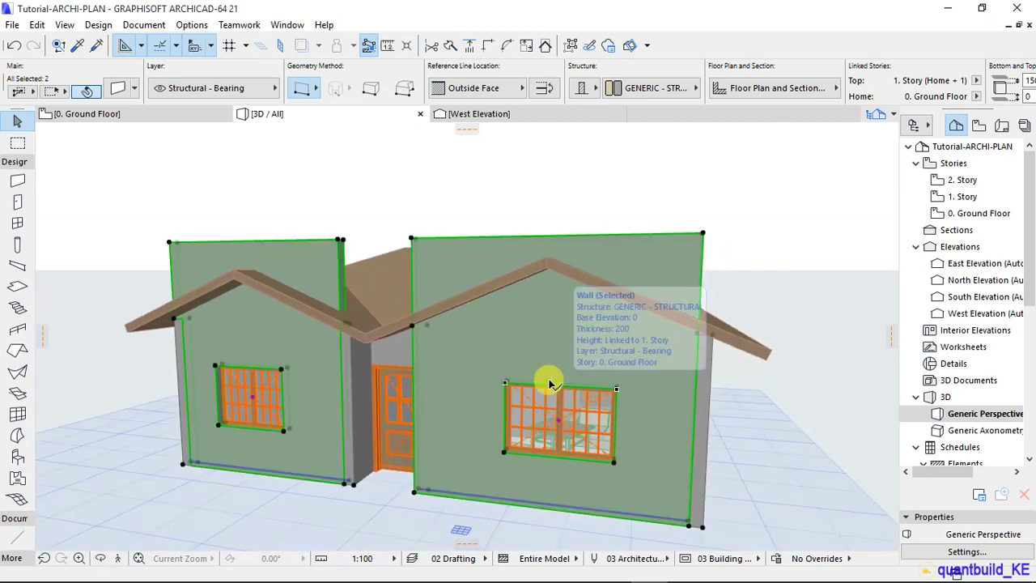
Step: Trim both front gable walls to the selected roof so their tops follow the gable slopes, then deselect
left_click(430, 313, "shift")
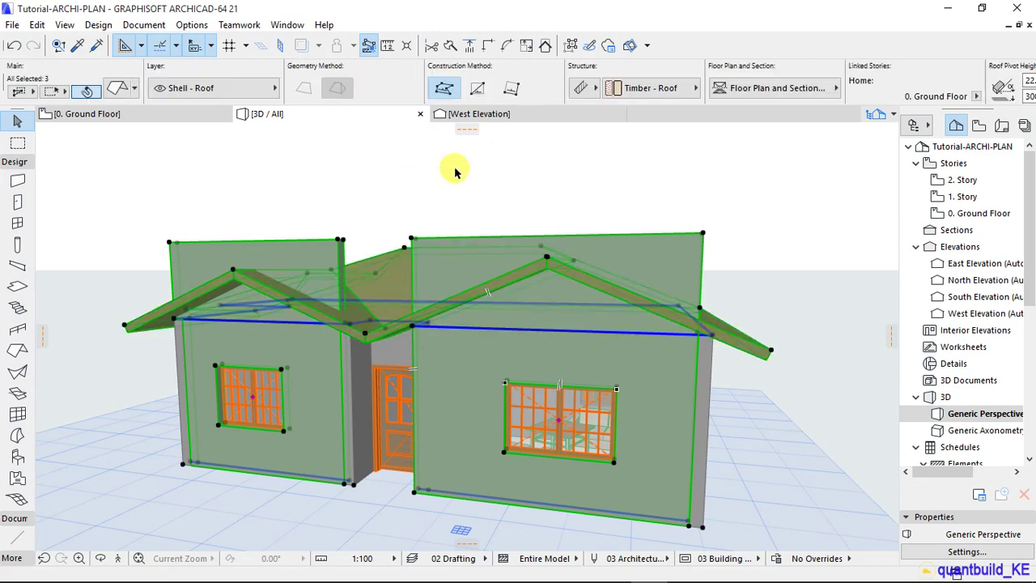
left_click(546, 46)
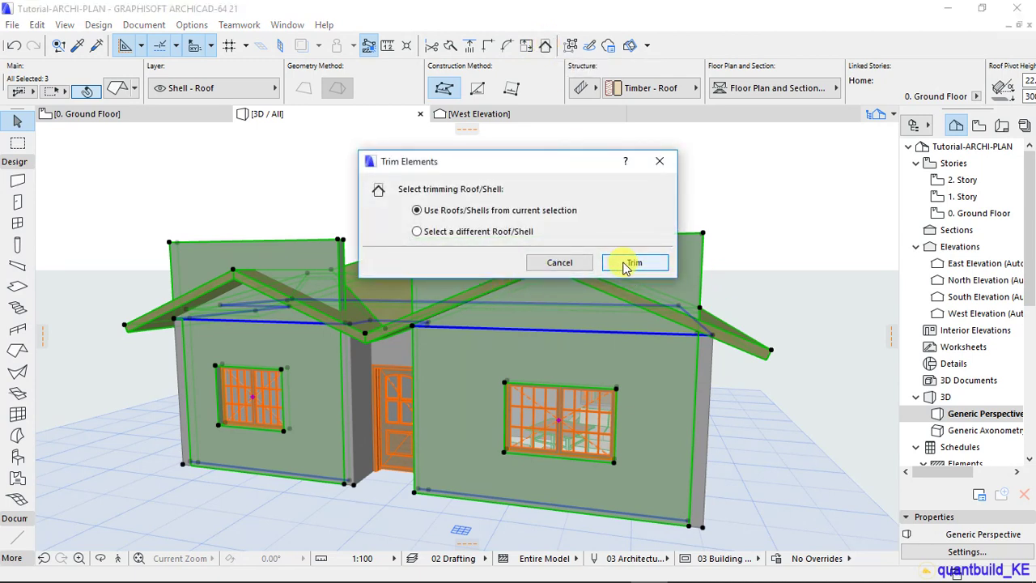
left_click(627, 264)
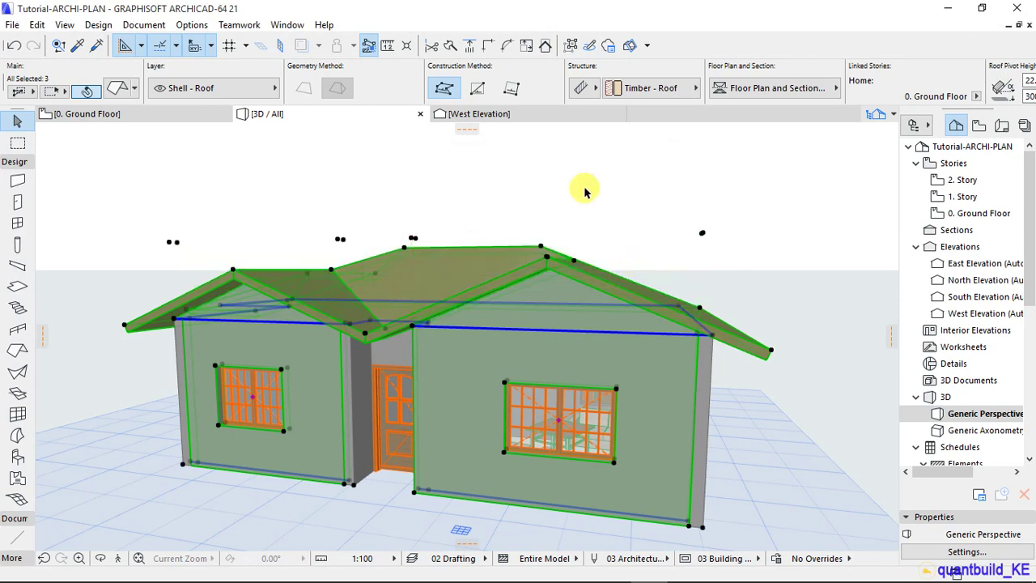
left_click(775, 185)
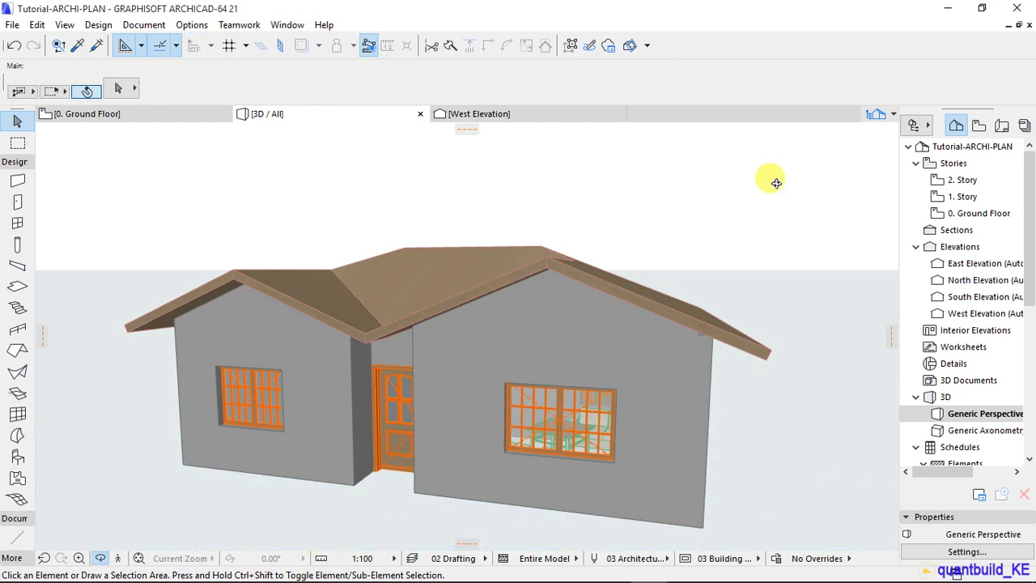
middle_click_drag(370, 296, 523, 243, "shift")
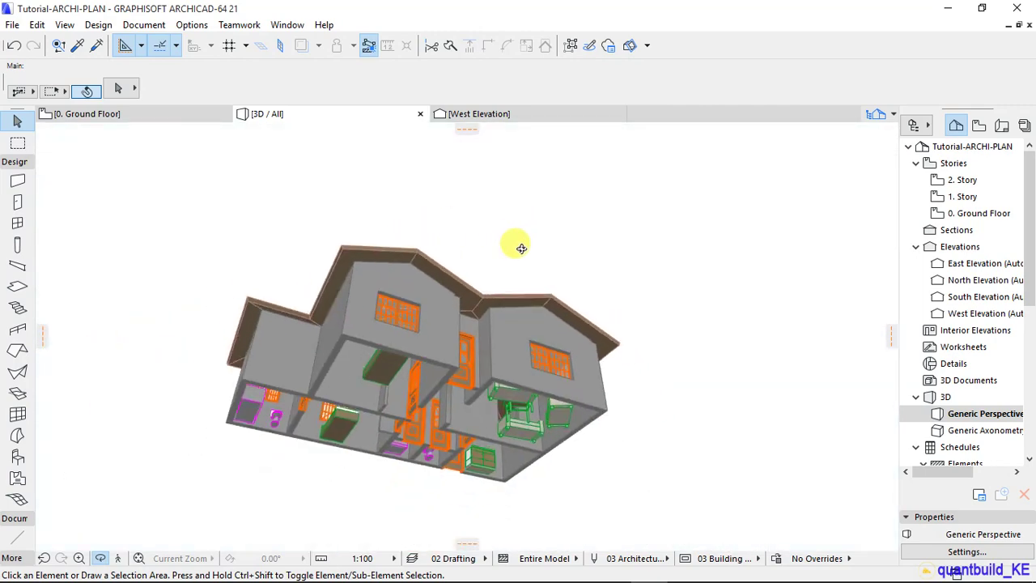
middle_click_drag(401, 424, 528, 351, "shift")
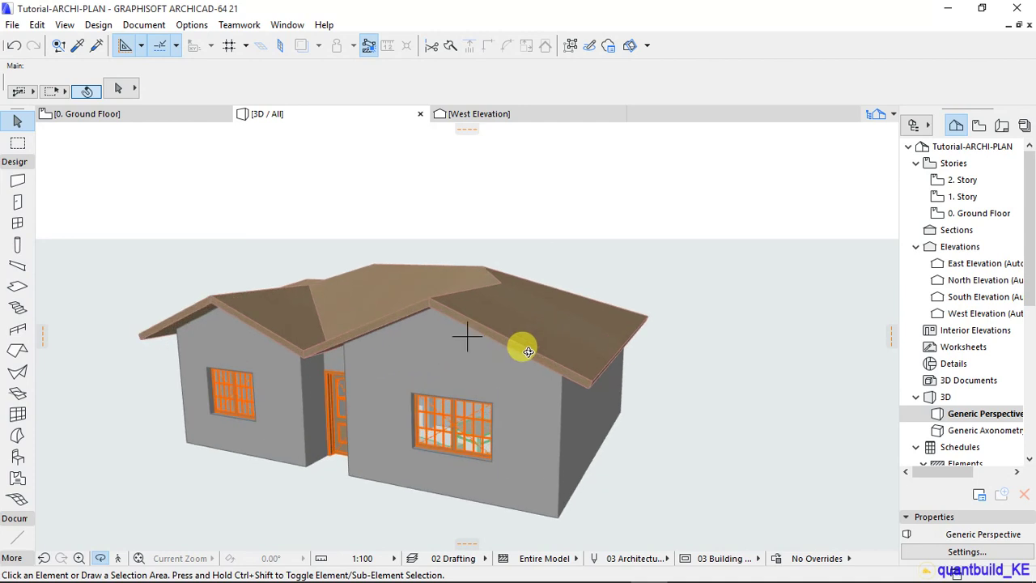
middle_click_drag(480, 401, 505, 403, "shift")
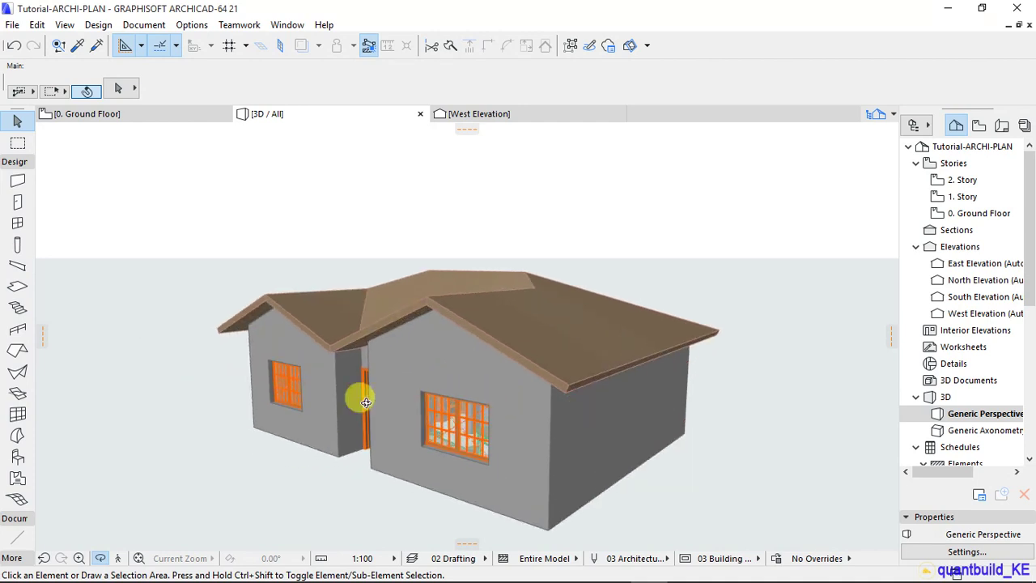
middle_click_drag(366, 403, 490, 422, "shift")
scroll(343, 416, "down", 1)
scroll(331, 405, "up", 5)
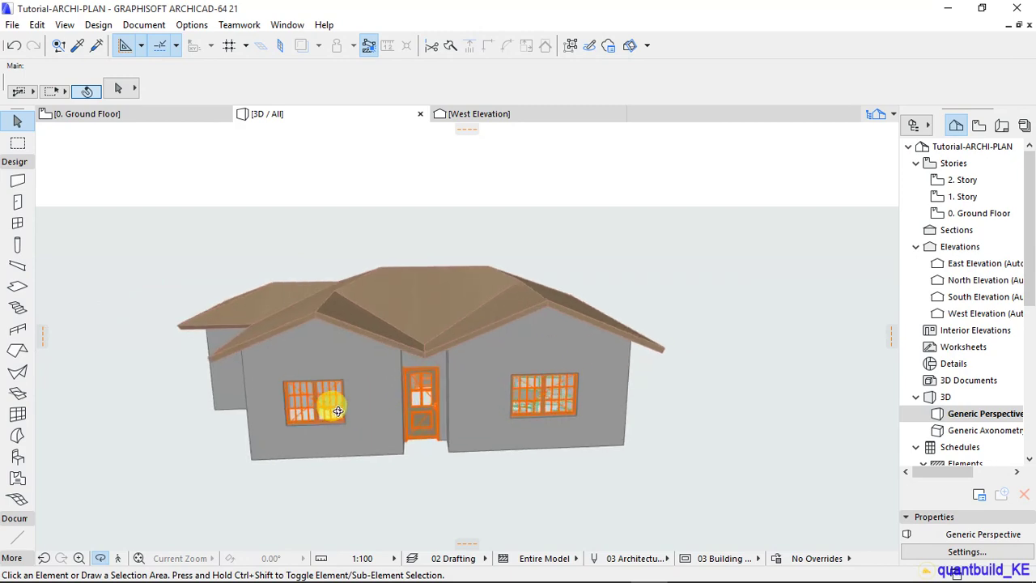
middle_click_drag(421, 383, 210, 414, "shift")
middle_click_drag(547, 421, 609, 420, "shift")
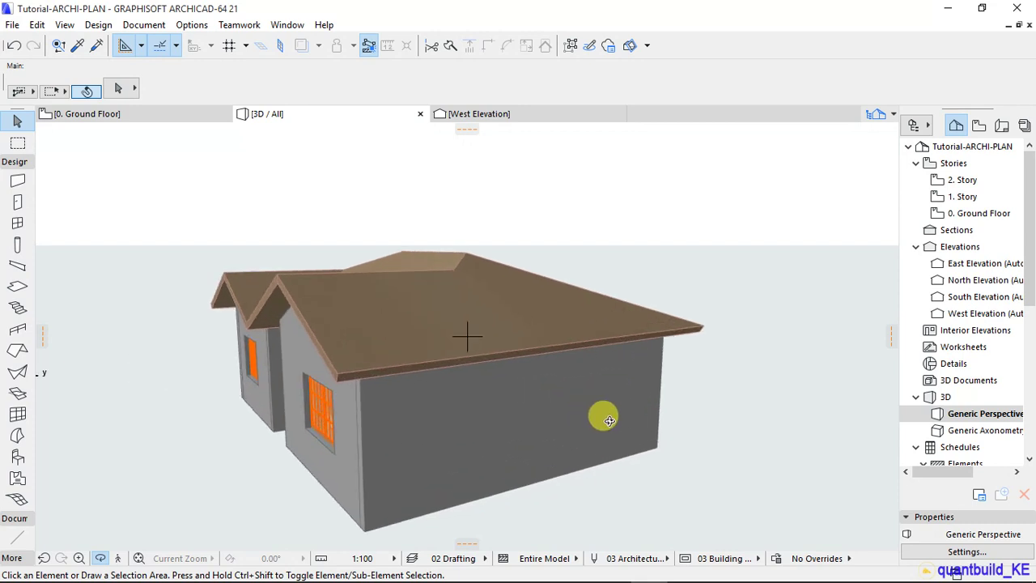